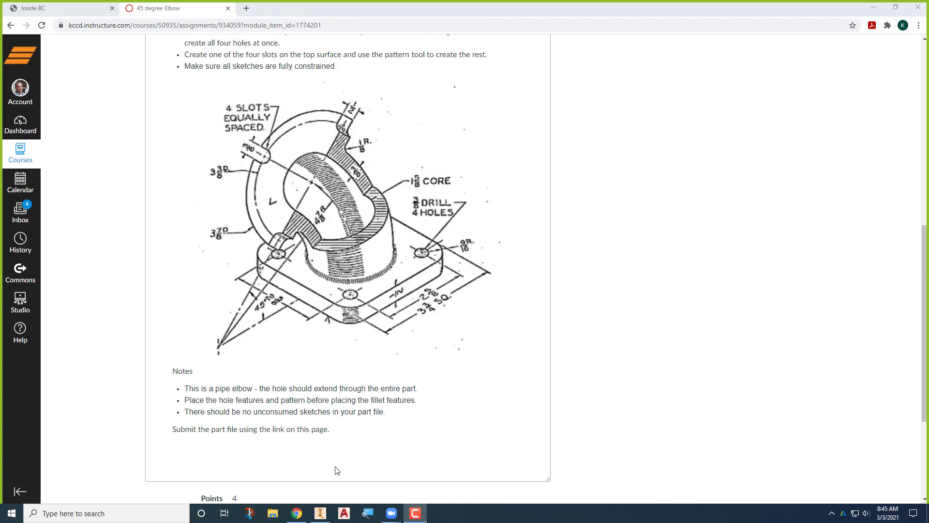
Switch to Inventor, create a new part, and start a 2D sketch on the horizontal XZ origin plane
click(322, 514)
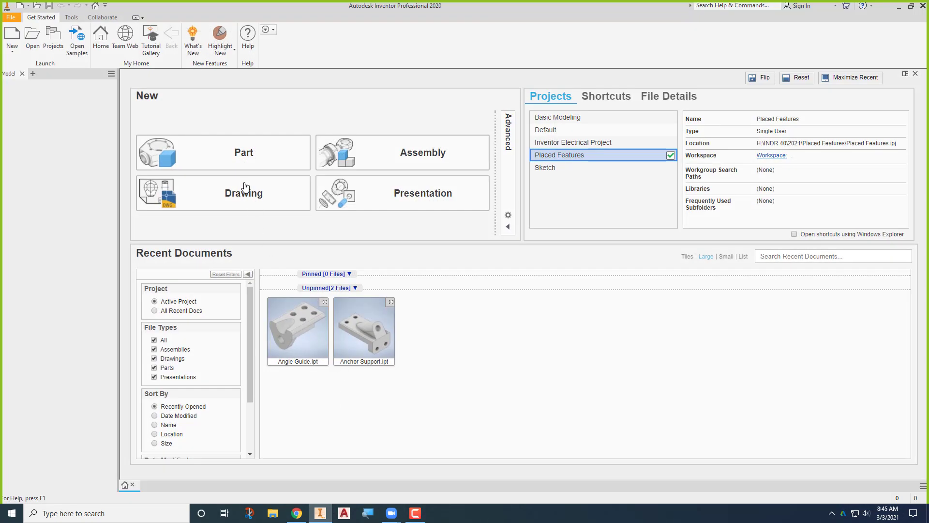
click(238, 156)
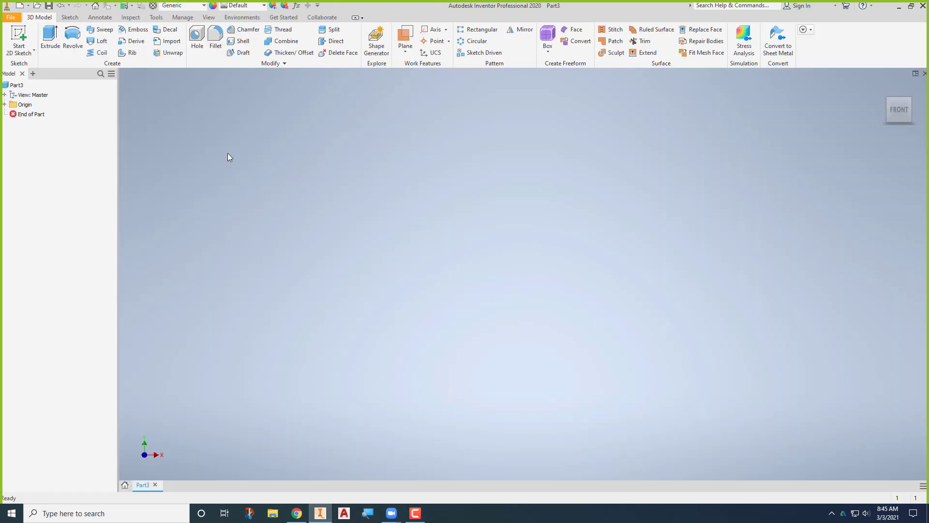
right_click(341, 162)
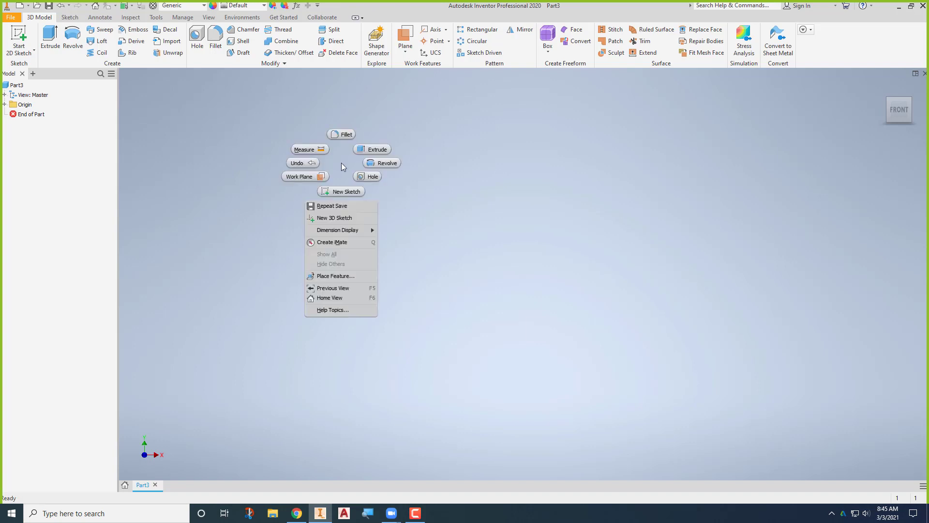
click(347, 190)
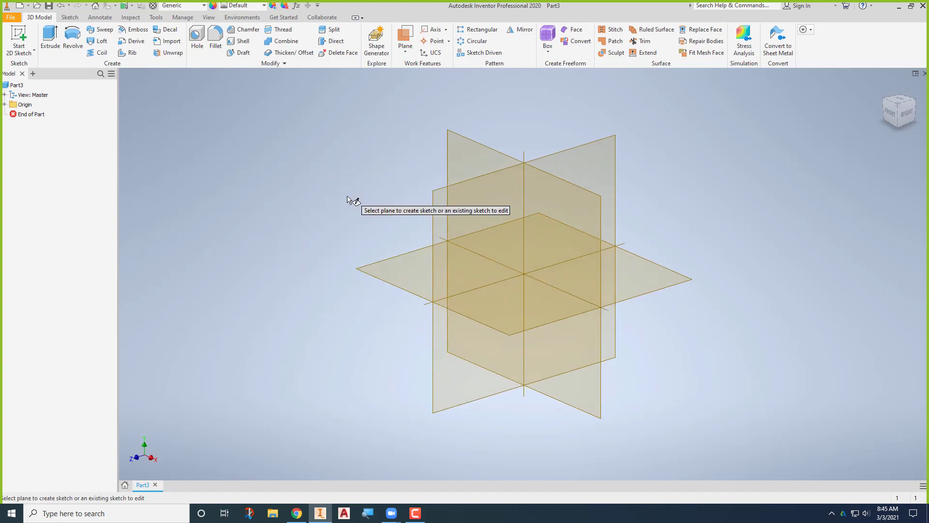
click(393, 264)
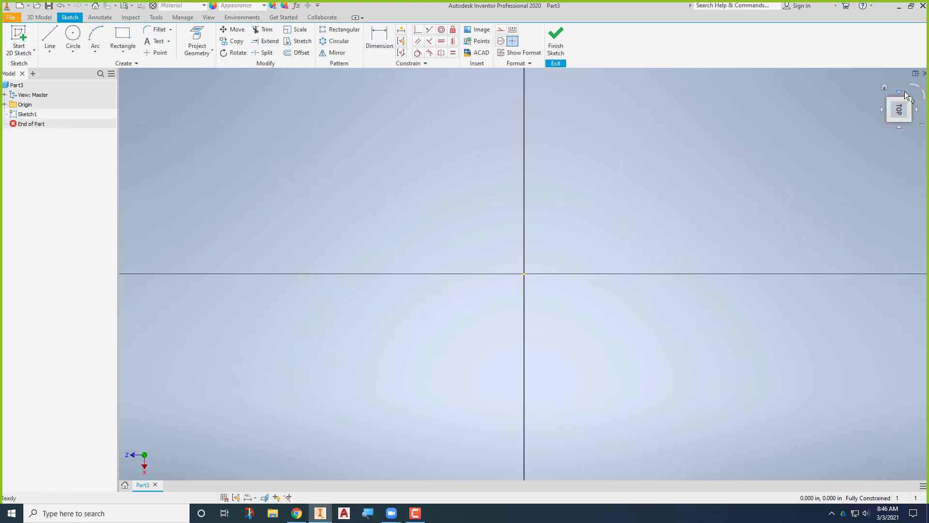
Draw a two-point rectangle about 3.7 in on each side above the origin, straddling the vertical axis in the top view
click(910, 86)
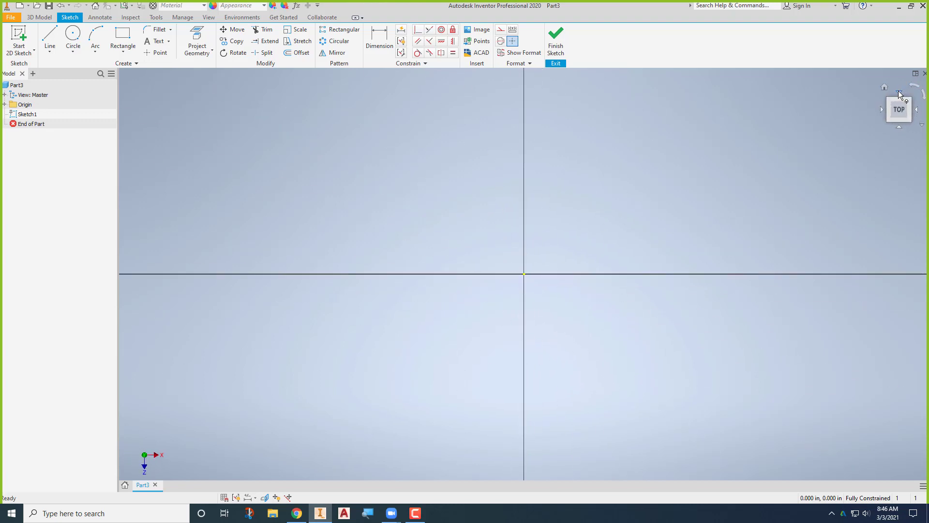
key(F6)
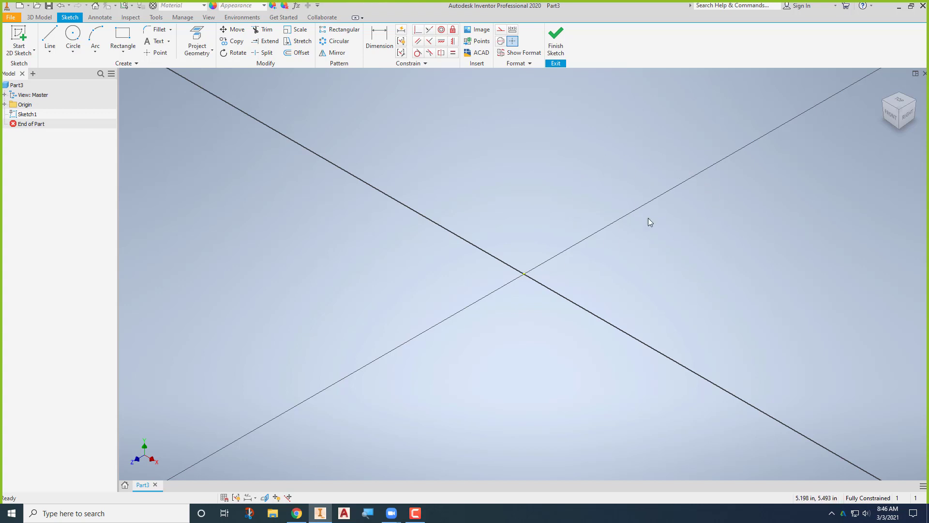
click(898, 102)
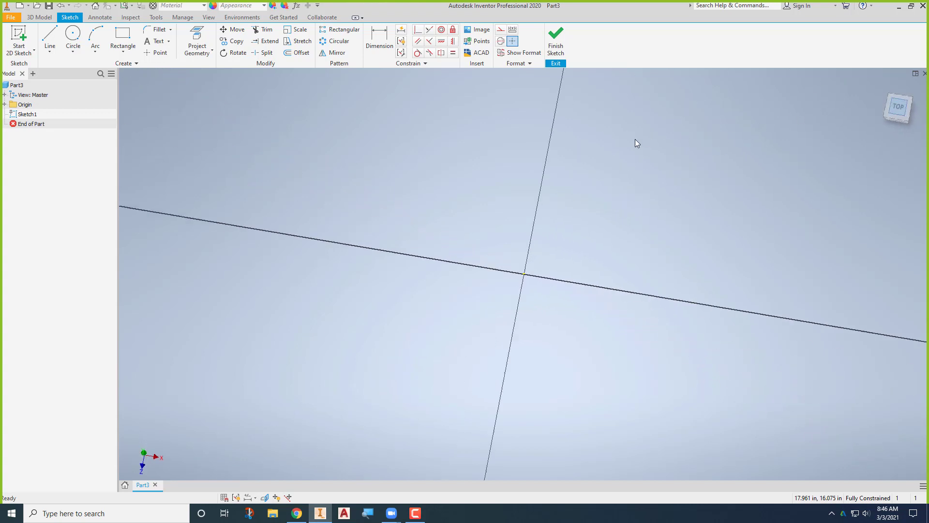
middle_drag(457, 141, 413, 248)
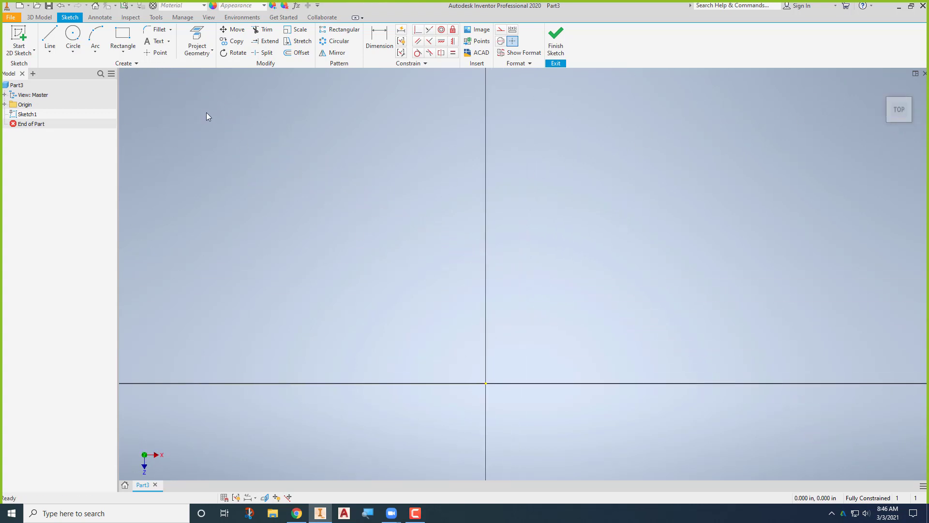
click(123, 38)
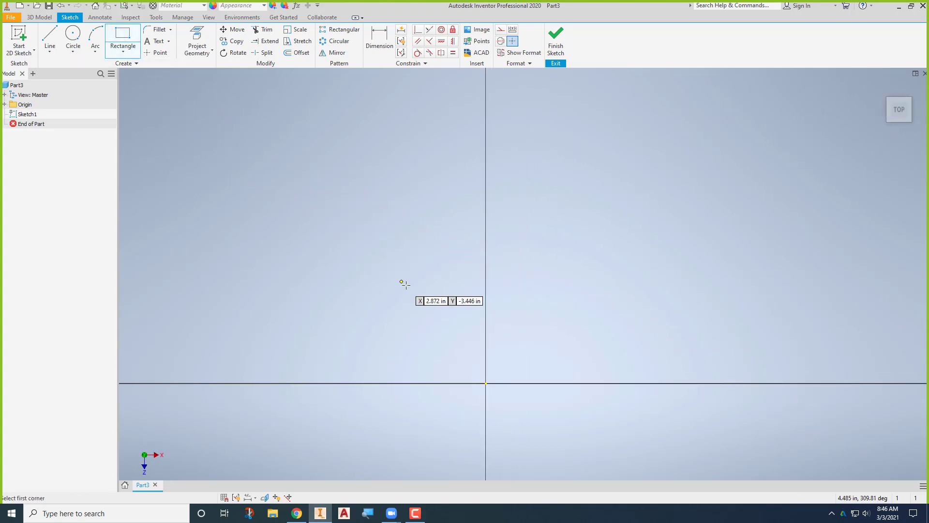
click(432, 300)
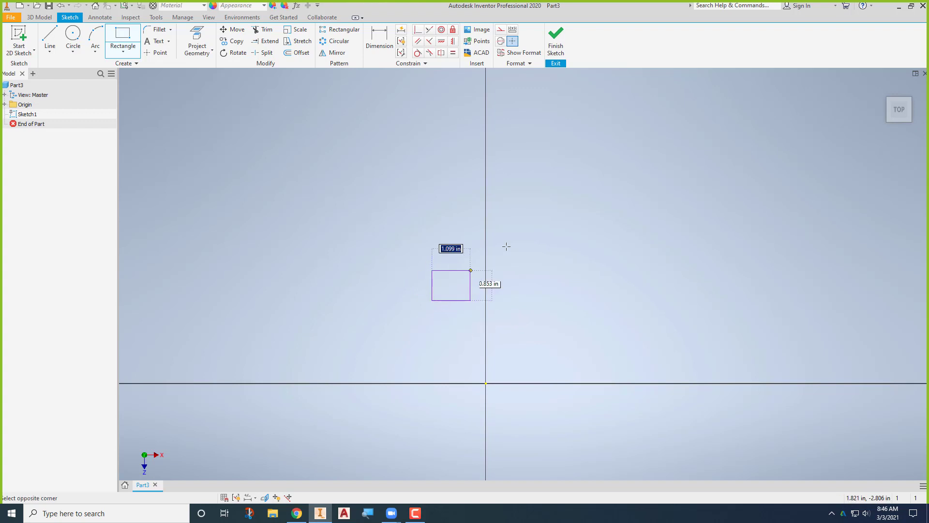
click(544, 195)
Constrain the rectangle's adjacent sides to be equal and align its upper edge's midpoint vertically with the origin
click(453, 52)
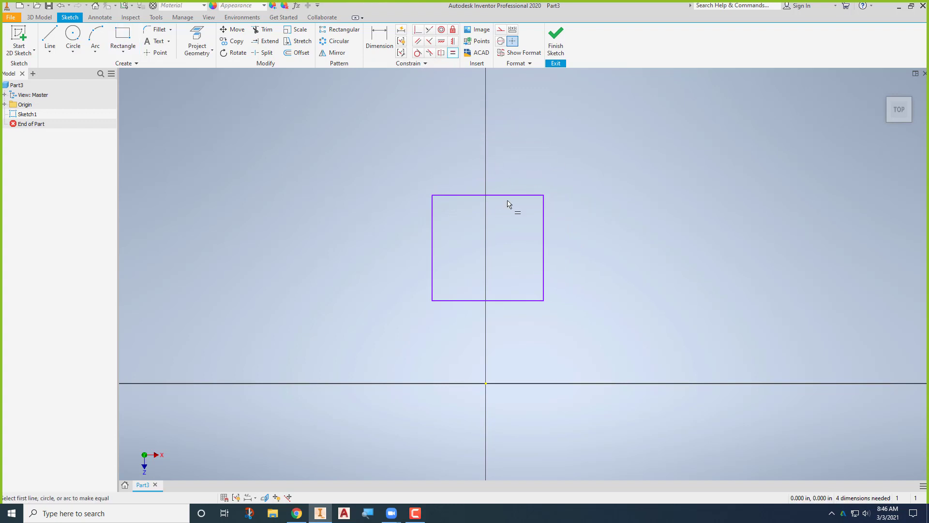
click(528, 301)
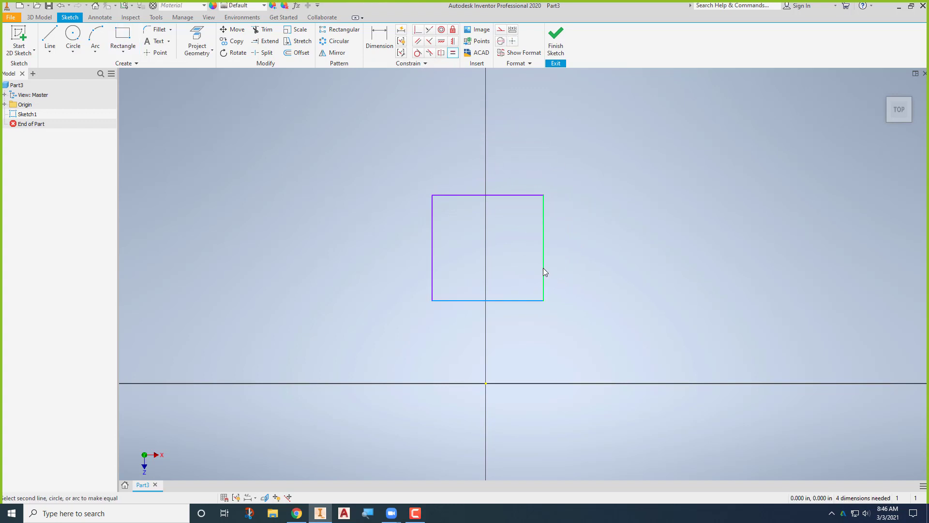
click(543, 271)
click(452, 41)
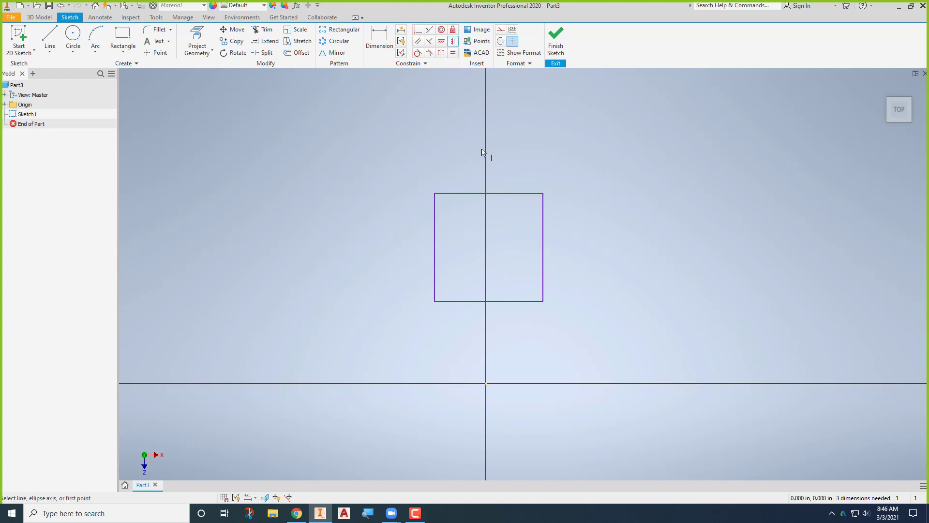
click(489, 193)
click(485, 384)
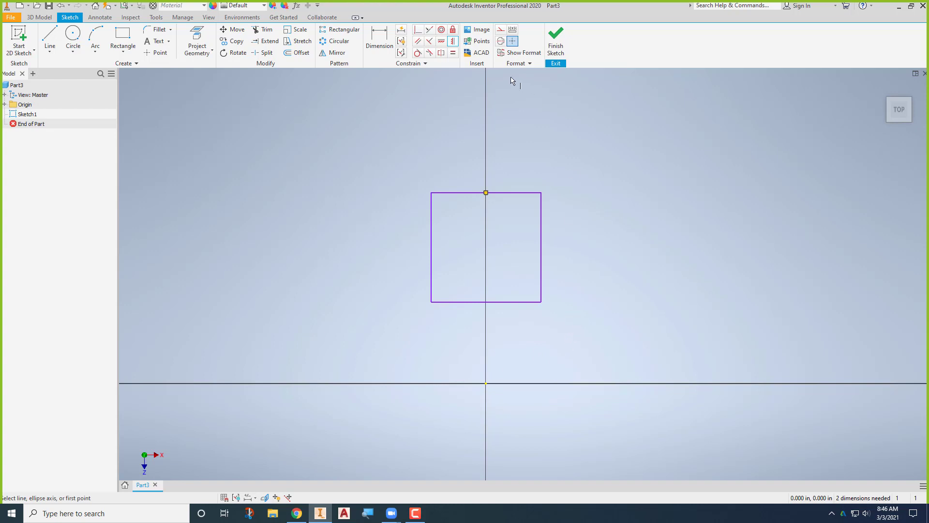
Draw a horizontal construction line across the square between the midpoints of its left and right sides
click(501, 31)
click(50, 39)
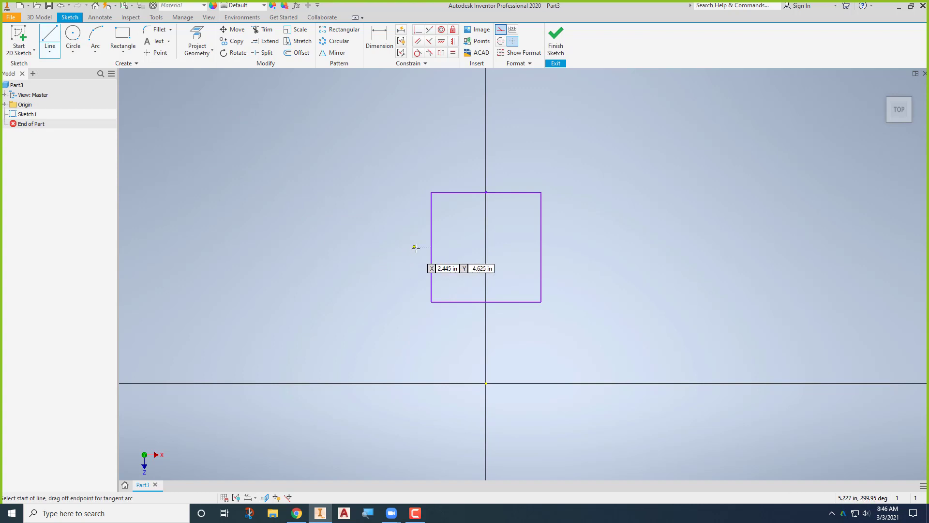
click(431, 246)
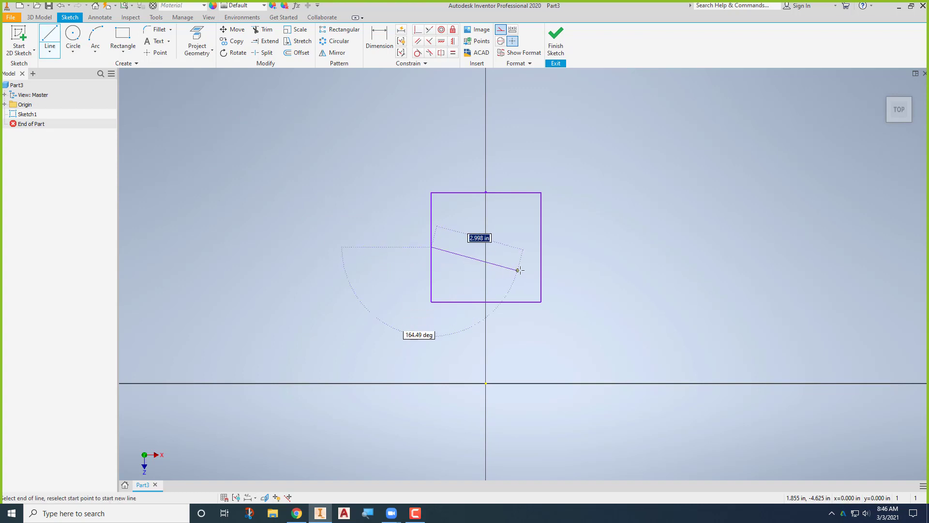
click(541, 247)
right_click(562, 263)
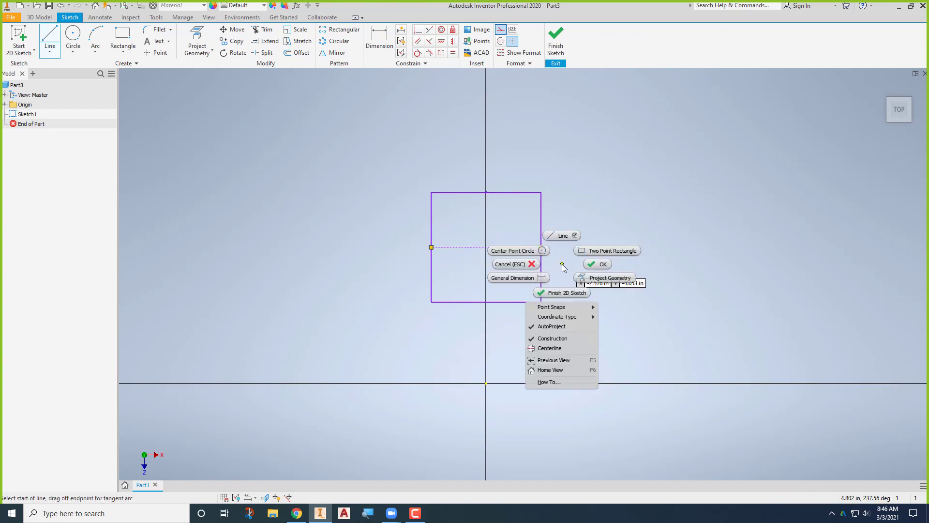
click(596, 265)
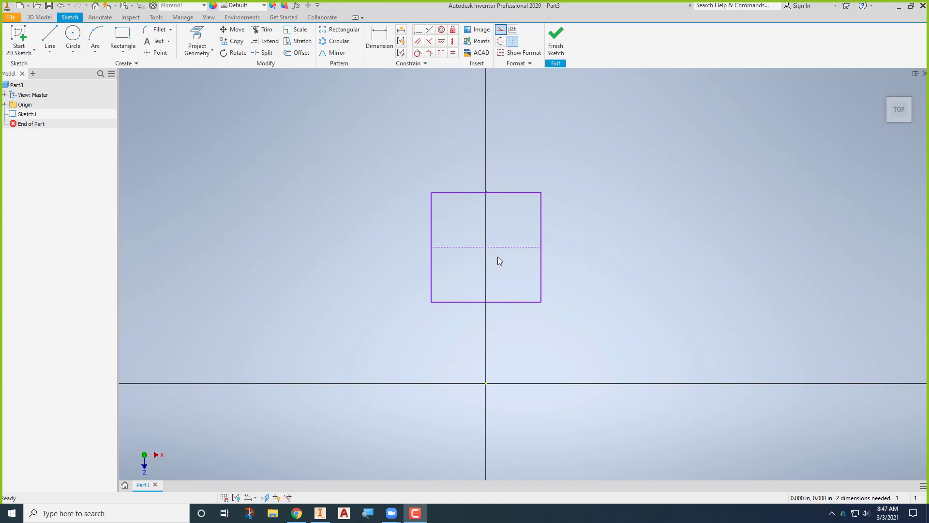
Consult the elbow drawing in the browser, then dimension the square's right side at 3.75 in
key(alt+Tab)
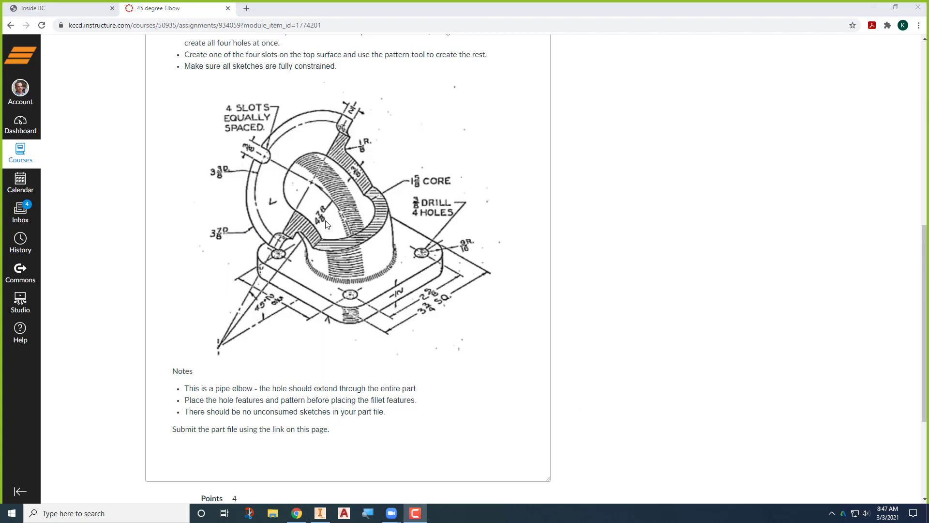
key(alt+Tab)
key(alt+Tab)
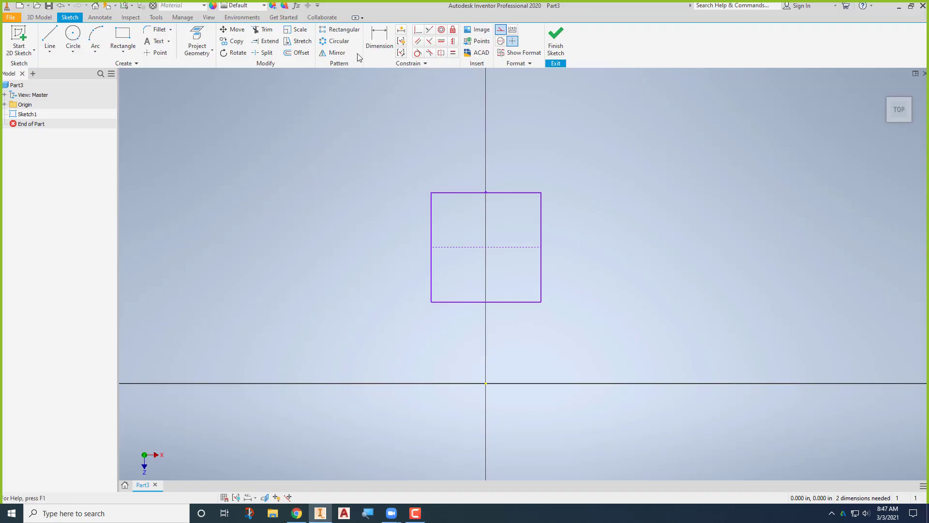
click(377, 41)
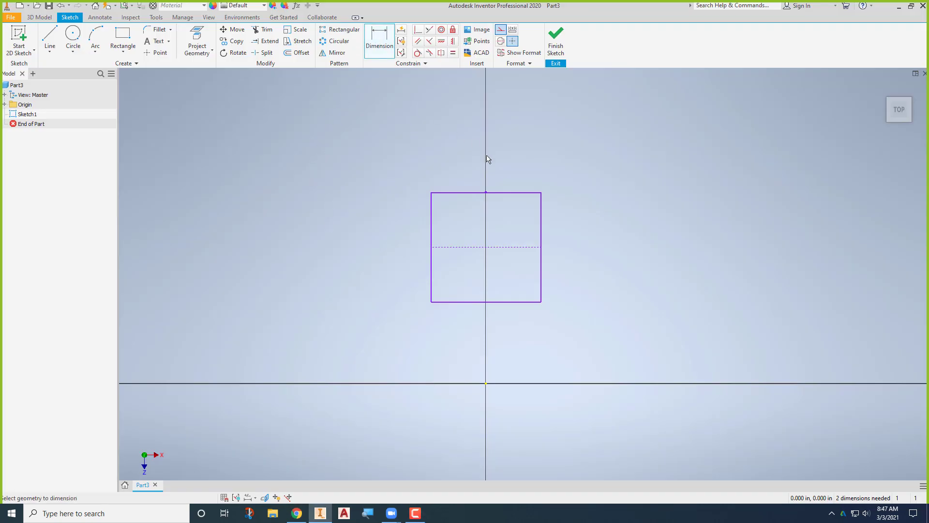
click(542, 228)
click(592, 228)
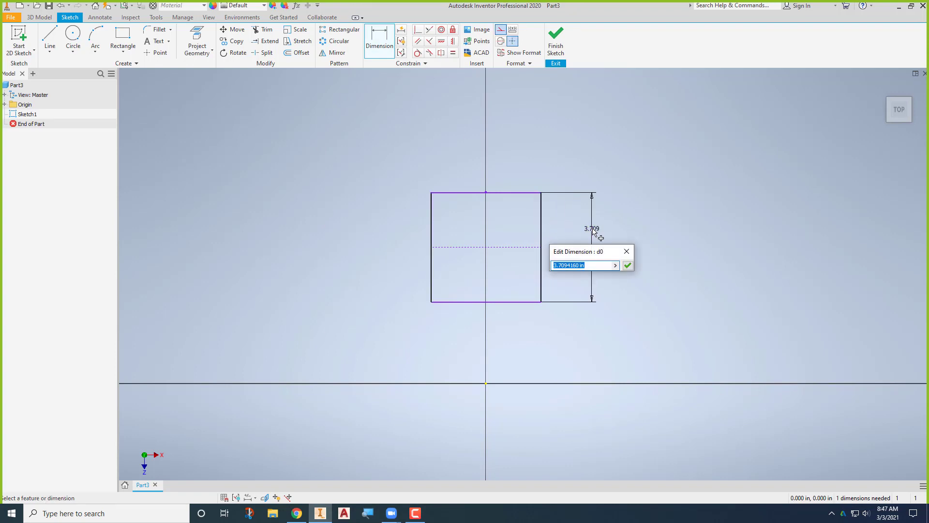
text(3.75)
key(Return)
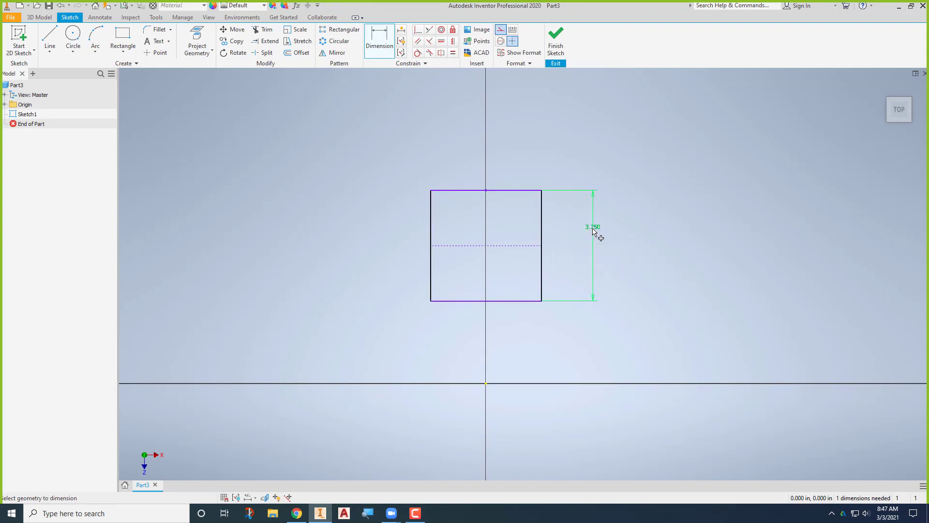
Dimension the distance from the origin to the square's construction centerline at 4.875 in
click(486, 383)
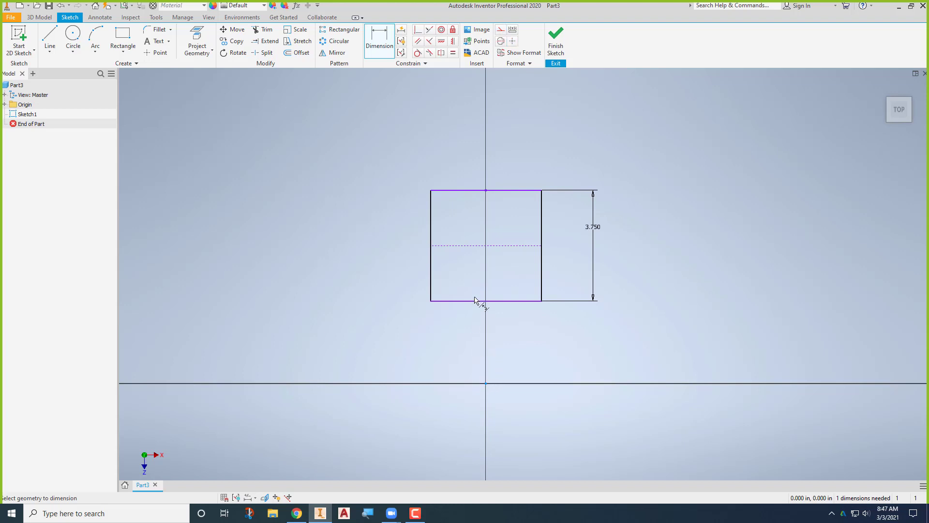
click(464, 245)
click(392, 304)
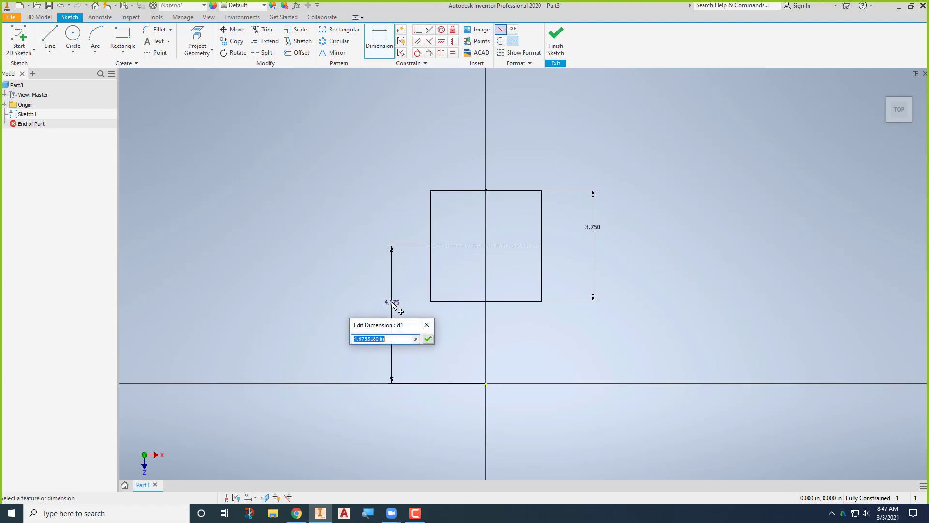
text(4.875)
key(Return)
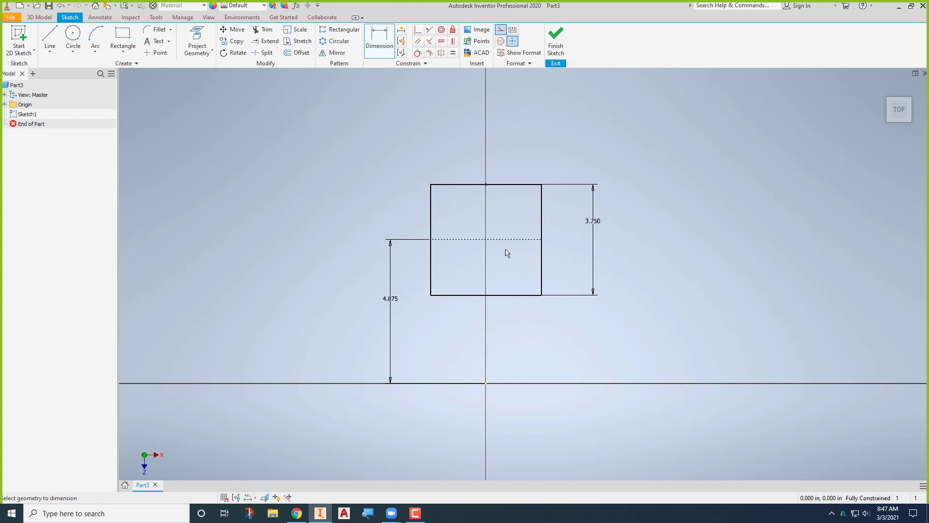
Expand the part's origin planes and axes in the model tree and finish the sketch
key(F6)
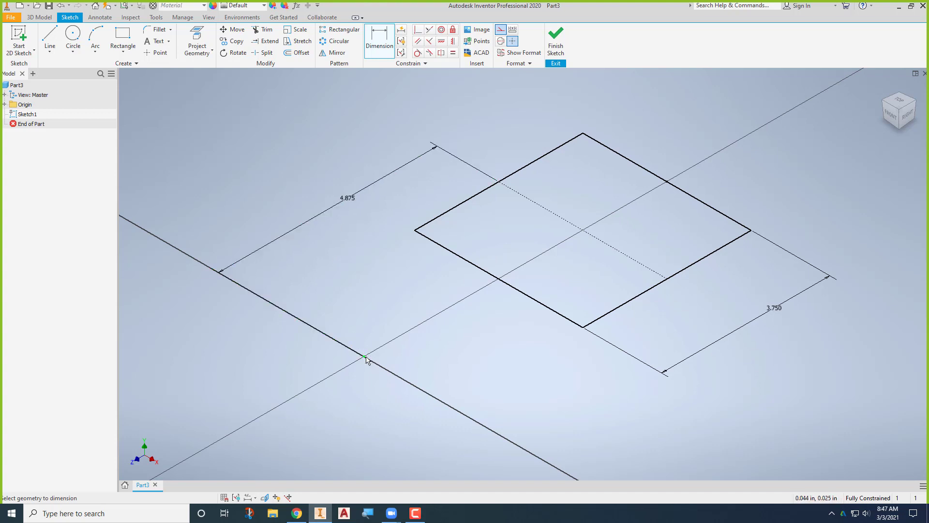
scroll(415, 272, up, 2)
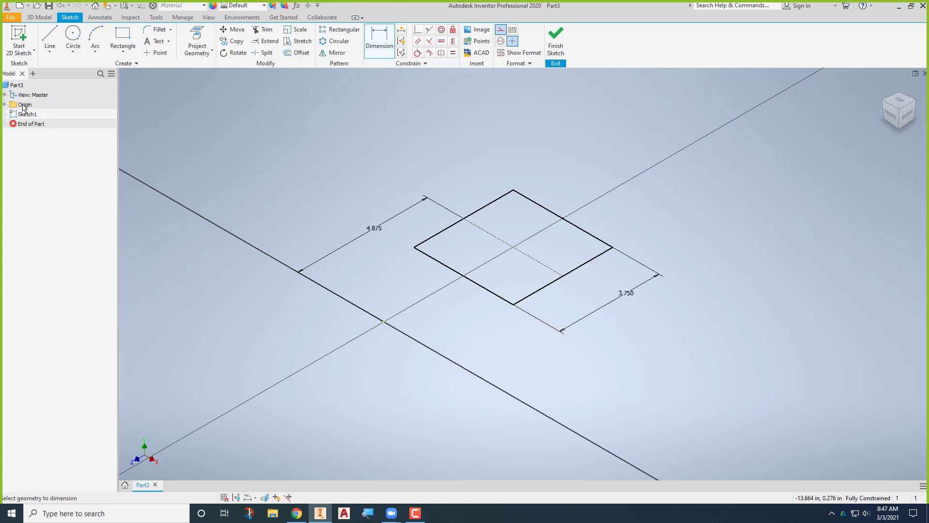
click(5, 104)
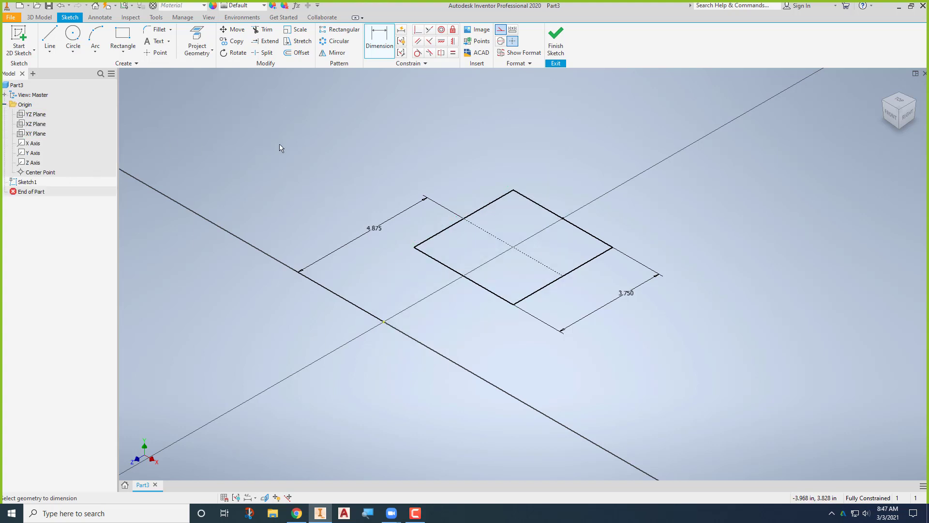
click(557, 46)
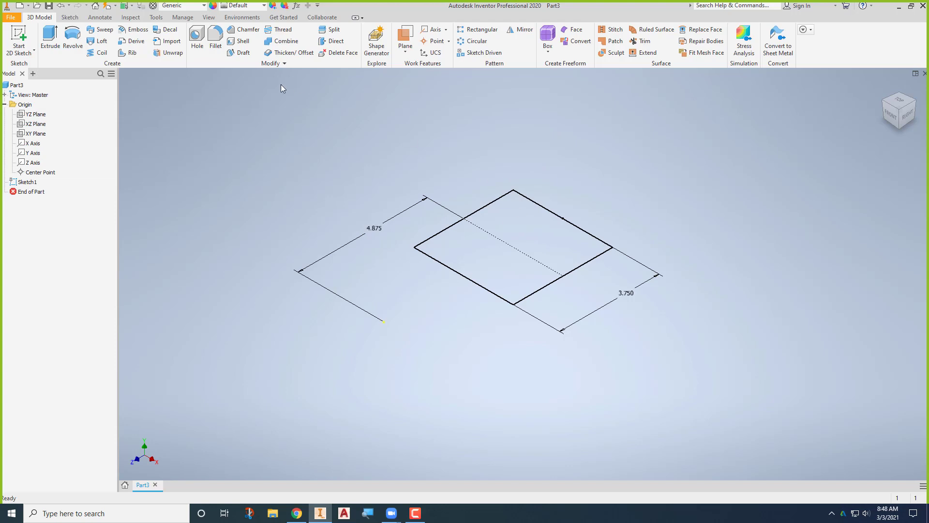
Check the plate thickness in the elbow drawing in the browser, then extrude the square base profile 0.5 in
click(51, 39)
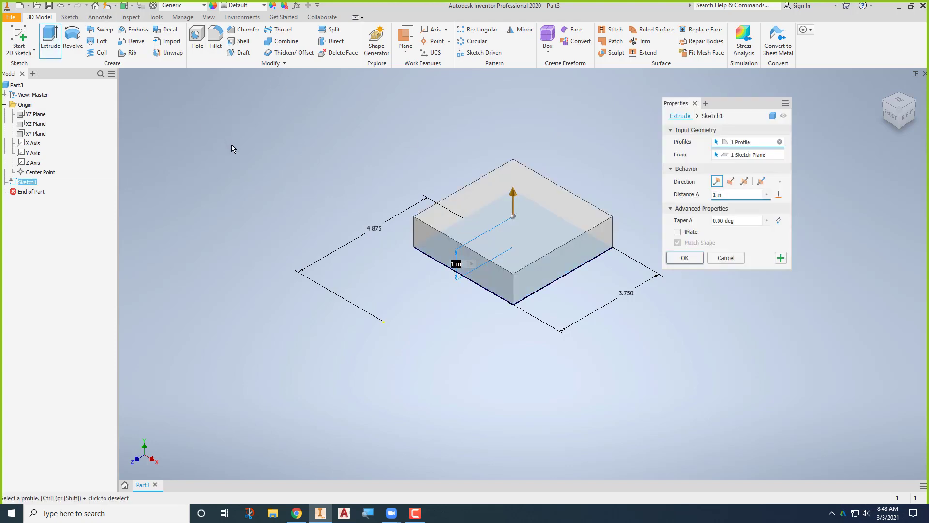
key(alt+Tab)
key(alt+Tab)
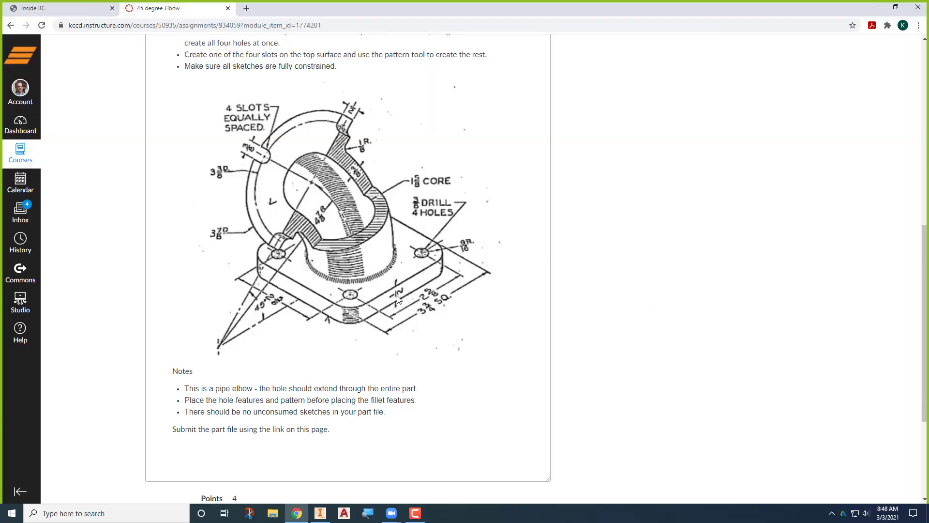
key(alt+Tab)
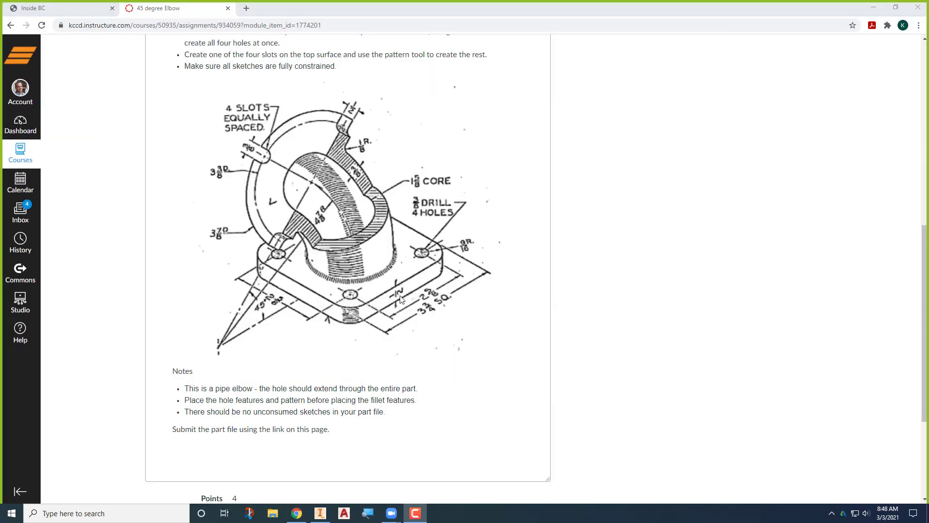
key(alt+Tab)
key(alt+Tab)
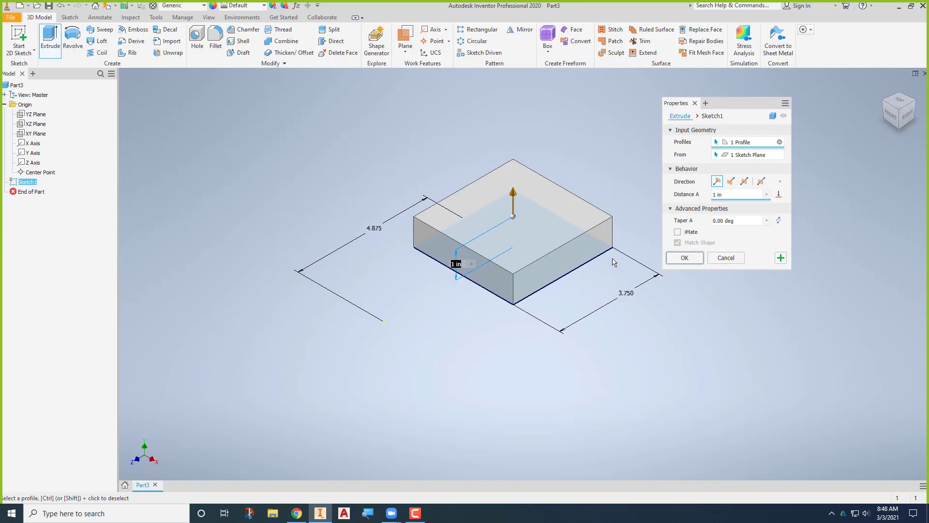
click(719, 194)
text(.5)
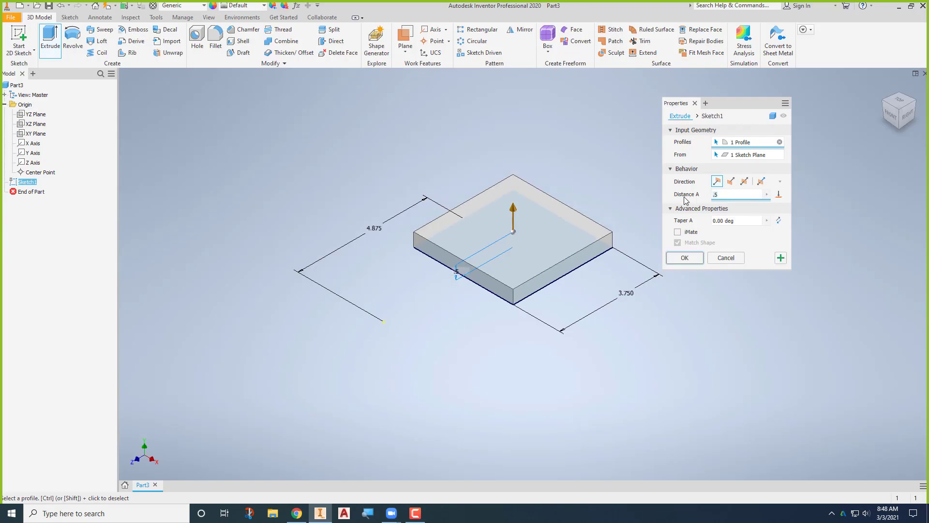
click(681, 257)
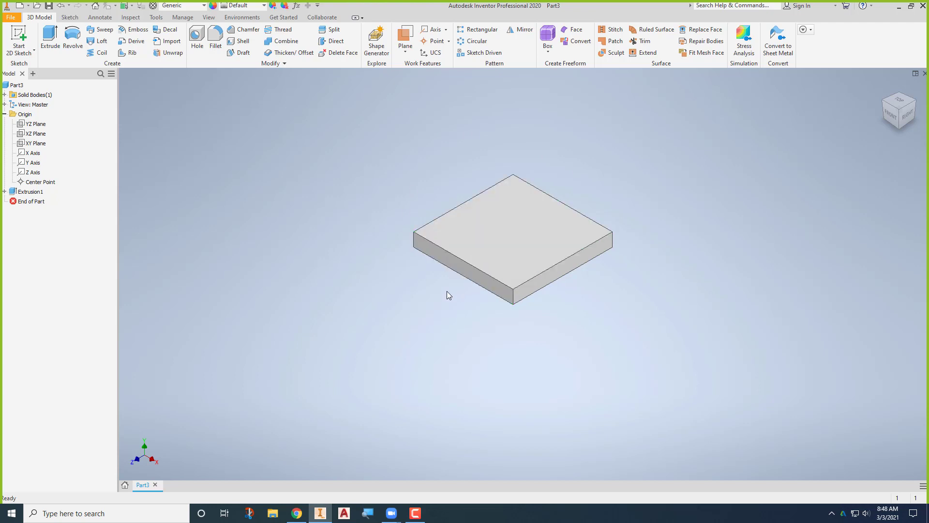
Consult the elbow drawing, then create a work plane through the X axis, angled 45 degrees to the base plate's bottom face
key(alt+Tab)
key(alt+Tab)
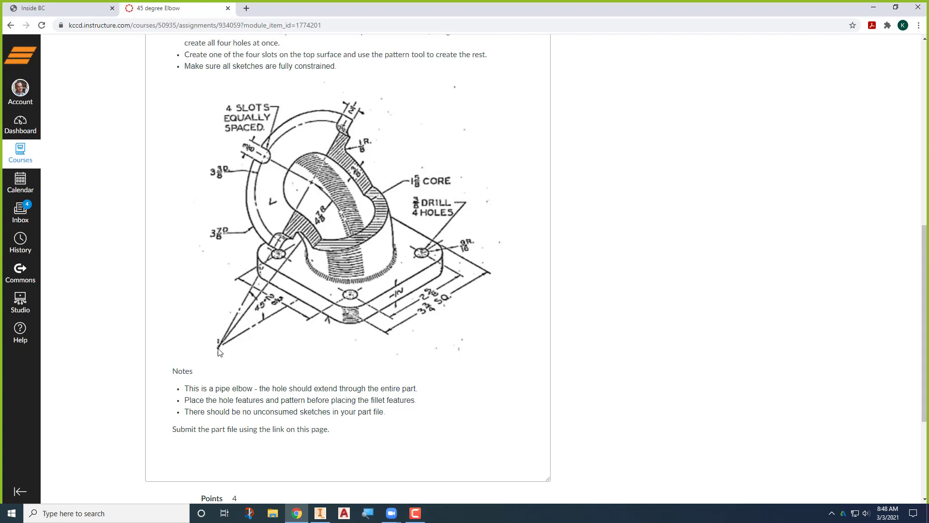
key(alt+Tab)
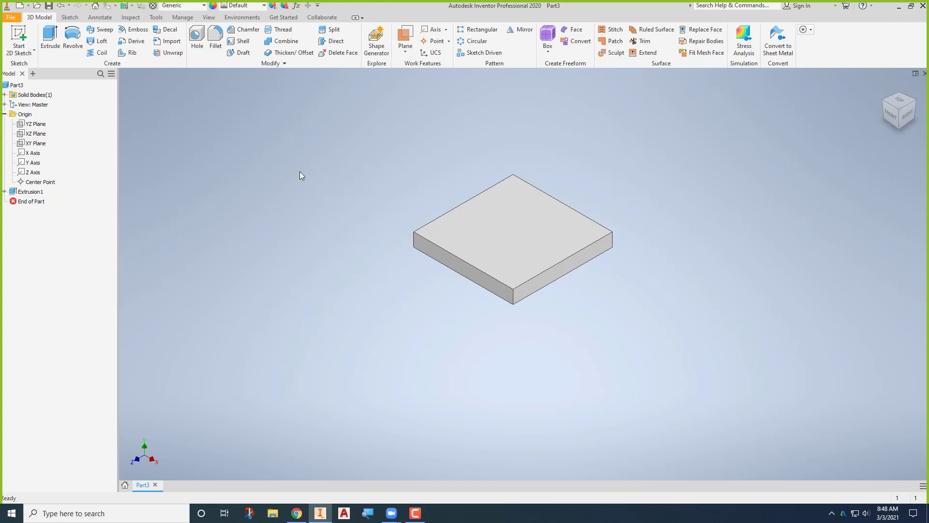
click(405, 41)
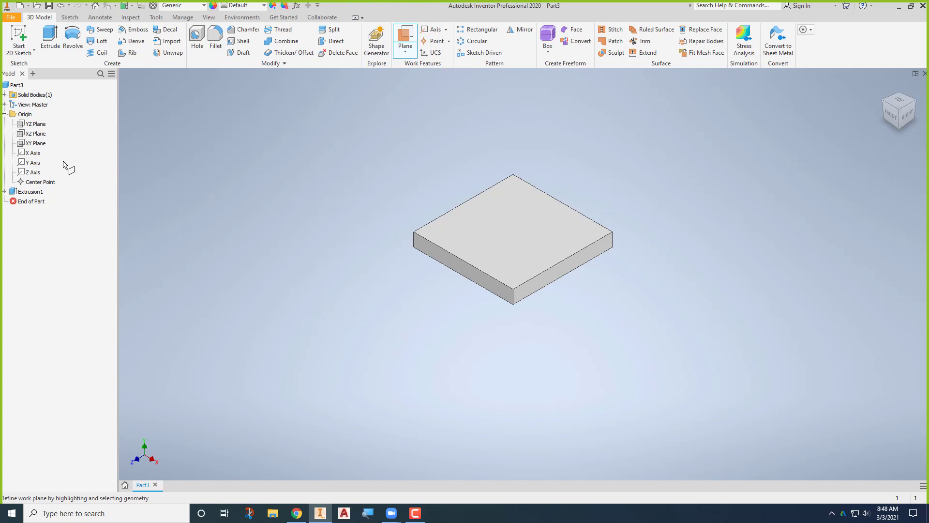
click(29, 154)
shift+middle_drag(493, 342, 482, 303)
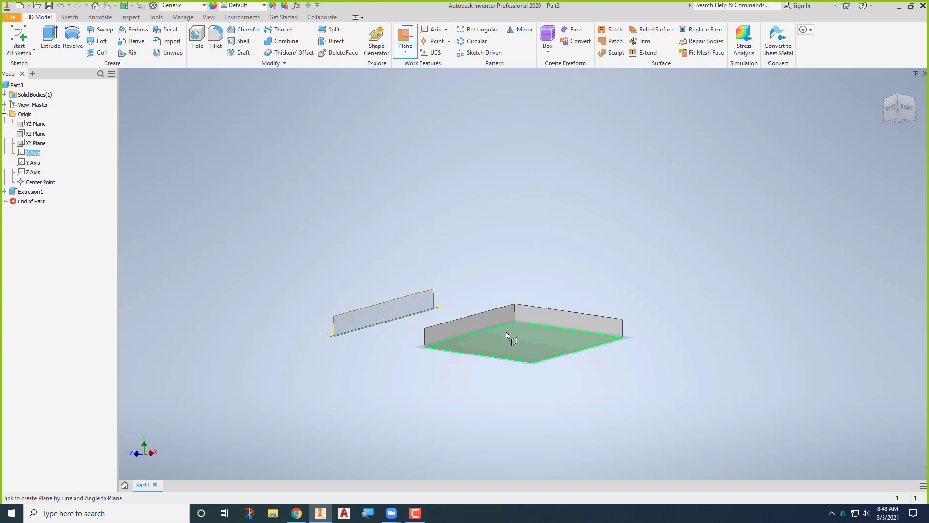
click(506, 331)
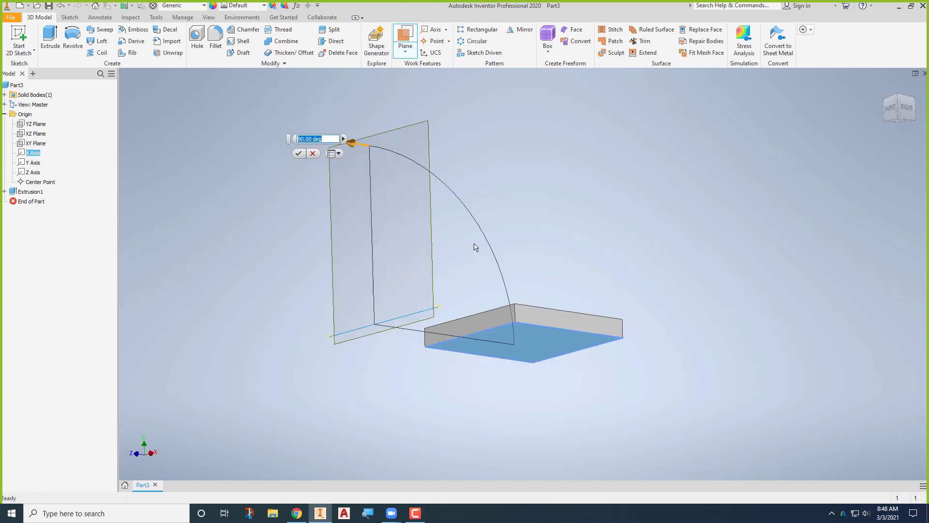
key(Return)
shift+middle_drag(455, 237, 462, 268)
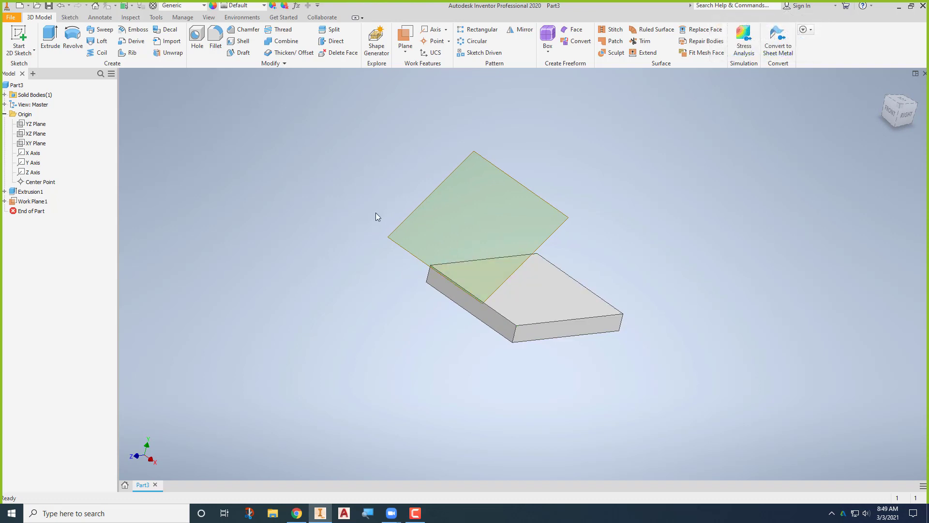
Start a sketch on the angled work plane and draw a circle about 4.12 in in diameter, centered directly above the origin
right_click(339, 192)
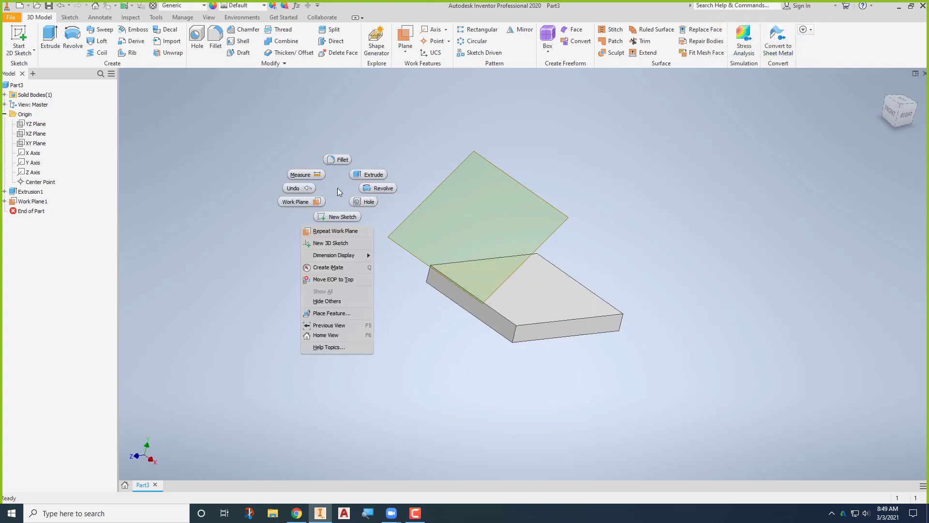
click(338, 217)
click(441, 192)
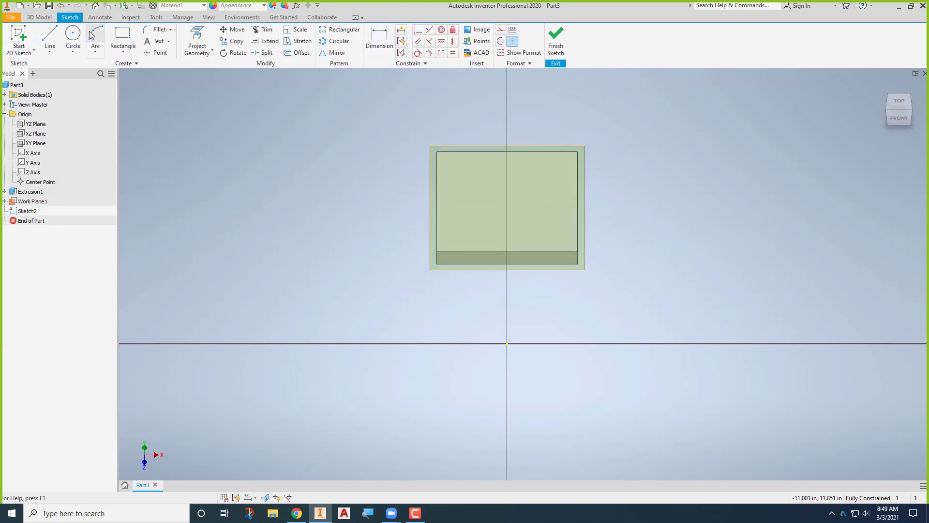
click(73, 35)
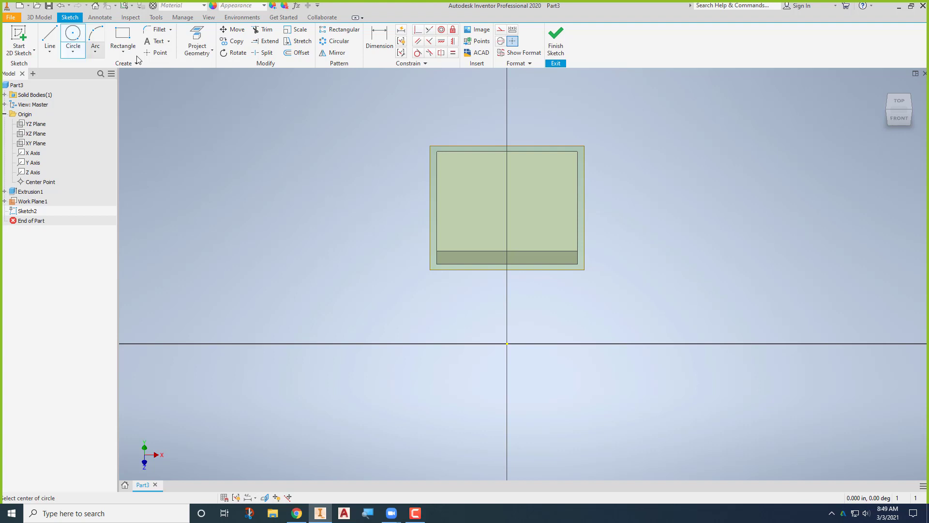
click(506, 192)
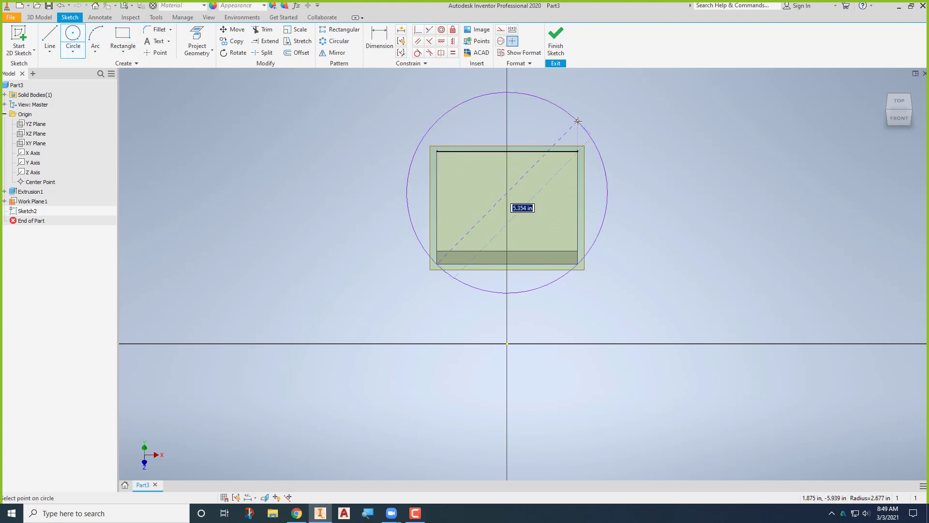
click(540, 123)
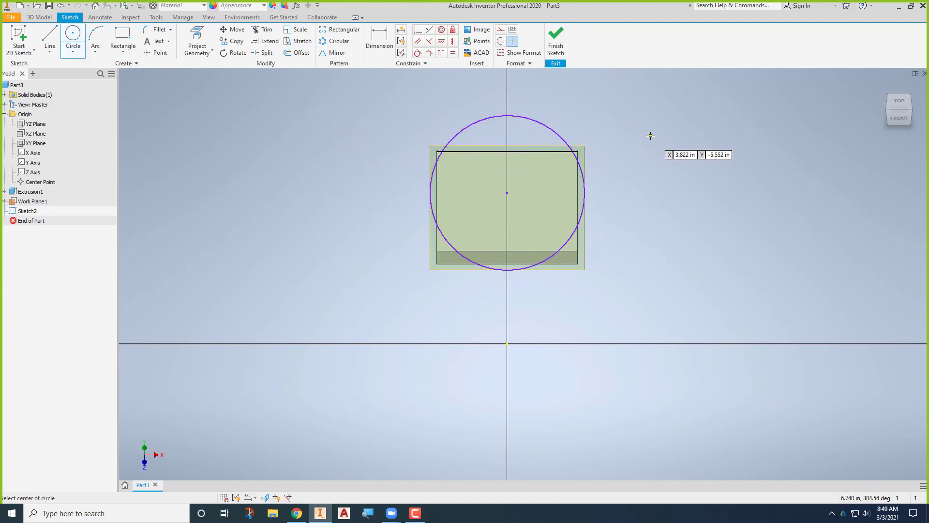
Check the flange diameter in the elbow drawing, then dimension the circle's diameter at 3.875 in
key(alt+Tab)
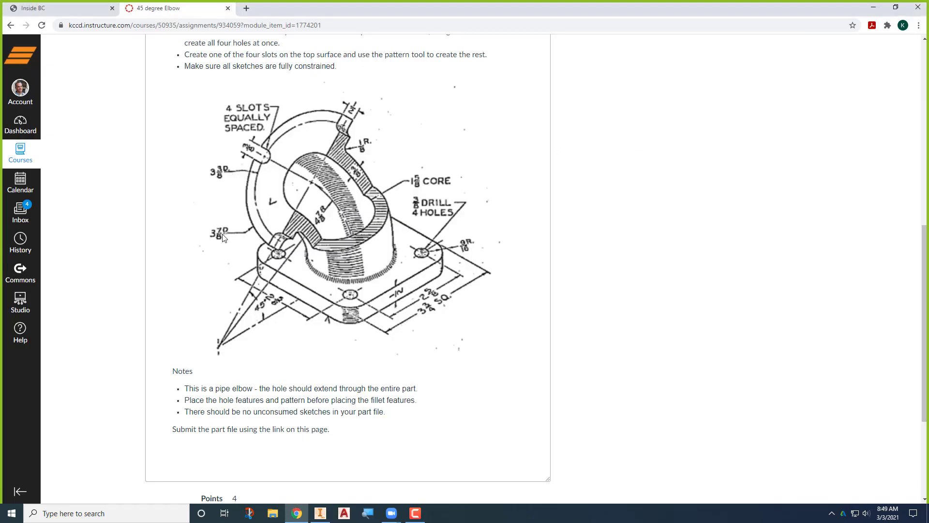
key(alt+Tab)
click(379, 41)
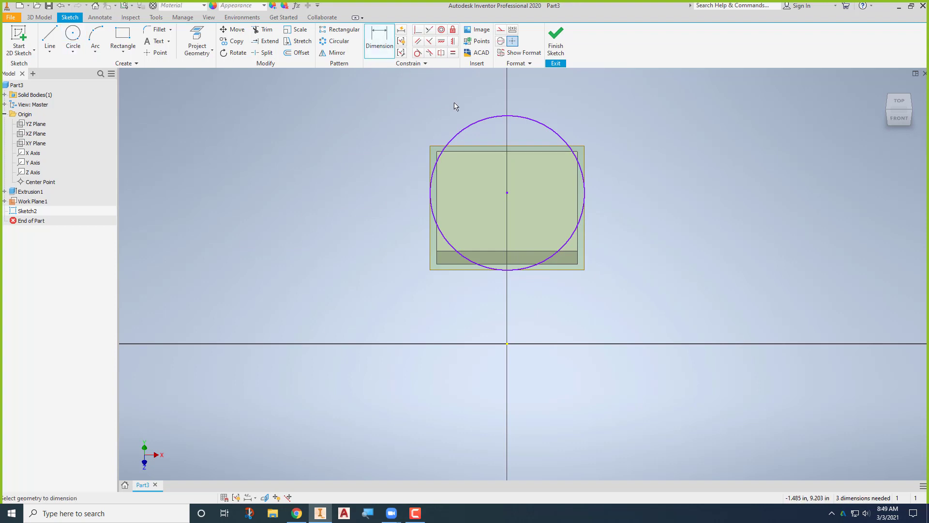
click(467, 128)
click(440, 110)
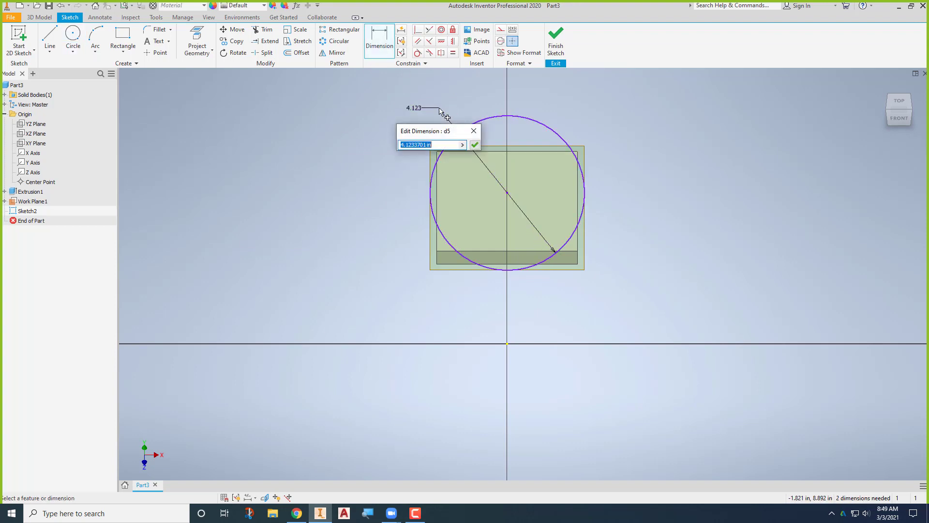
text(3.875)
key(Return)
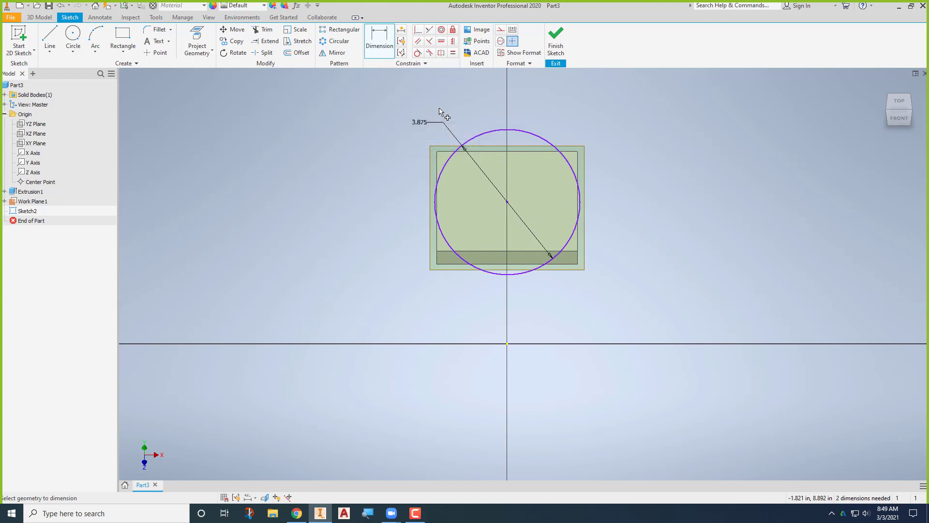
Dimension the distance from the origin to the circle's center at 4.875 in, consulting the drawing for the bend radius
click(507, 344)
click(361, 280)
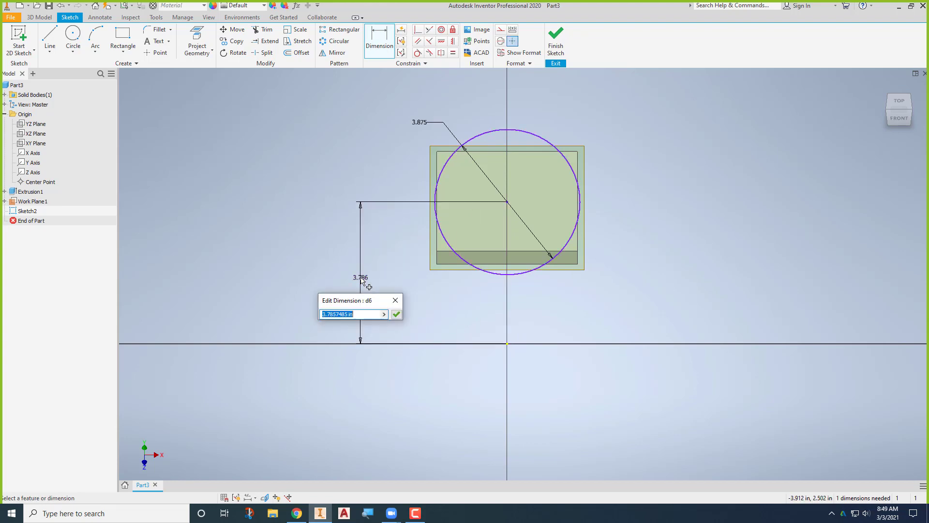
key(alt+Tab)
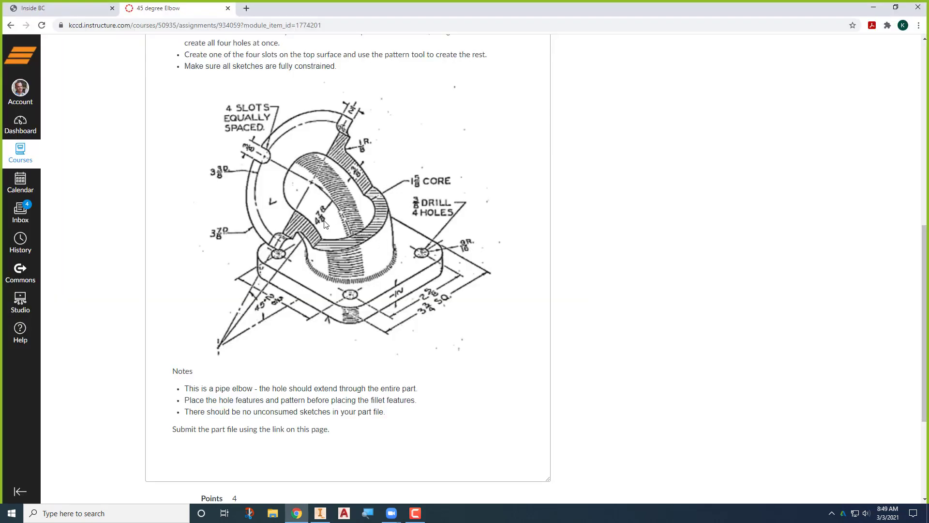
key(alt+Tab)
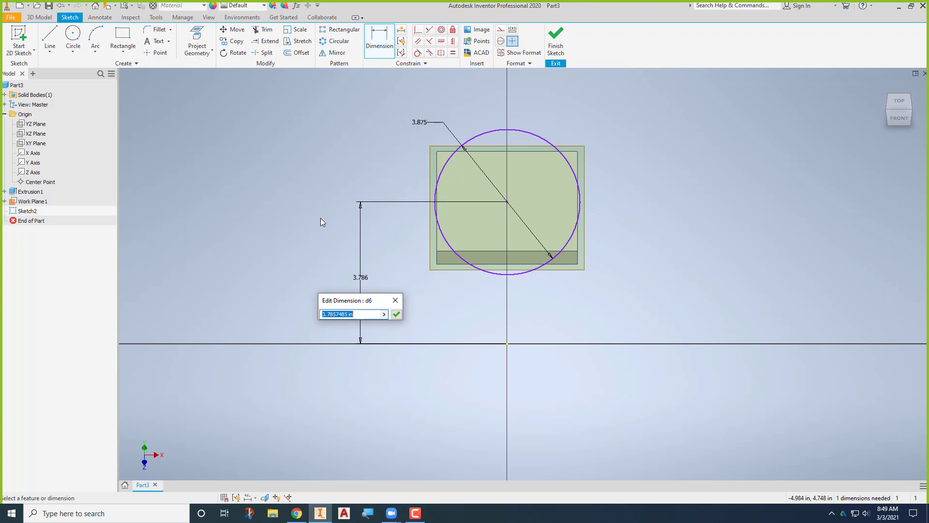
text(4.875)
key(Return)
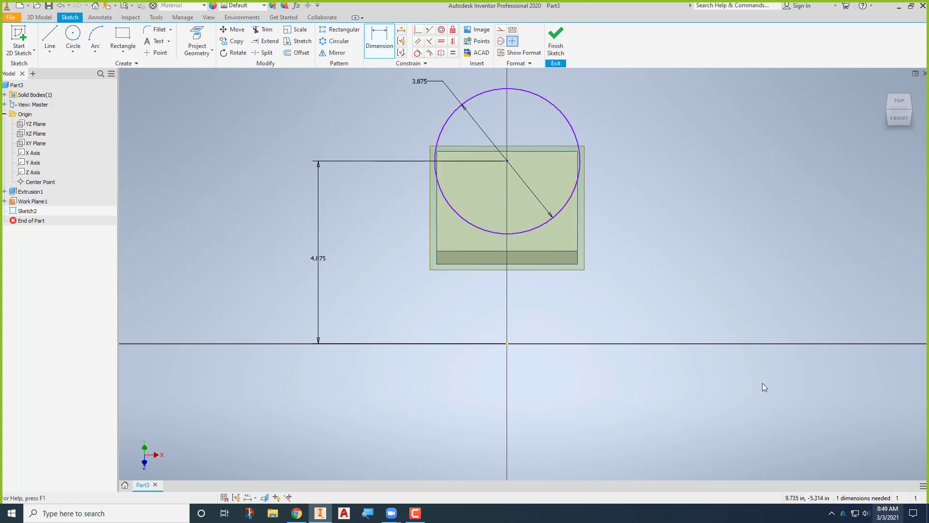
Constrain the circle's center vertically in line with the origin and finish the sketch
key(Escape)
drag(507, 161, 517, 161)
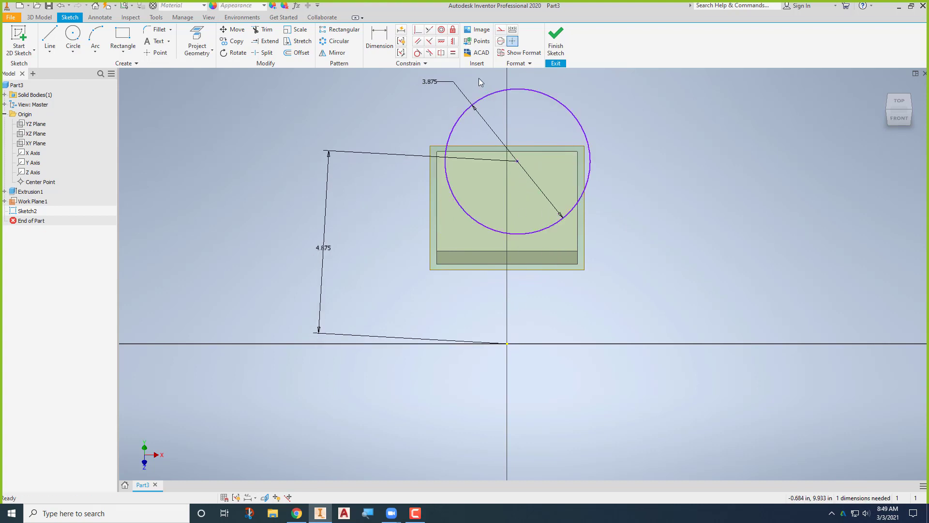
click(452, 41)
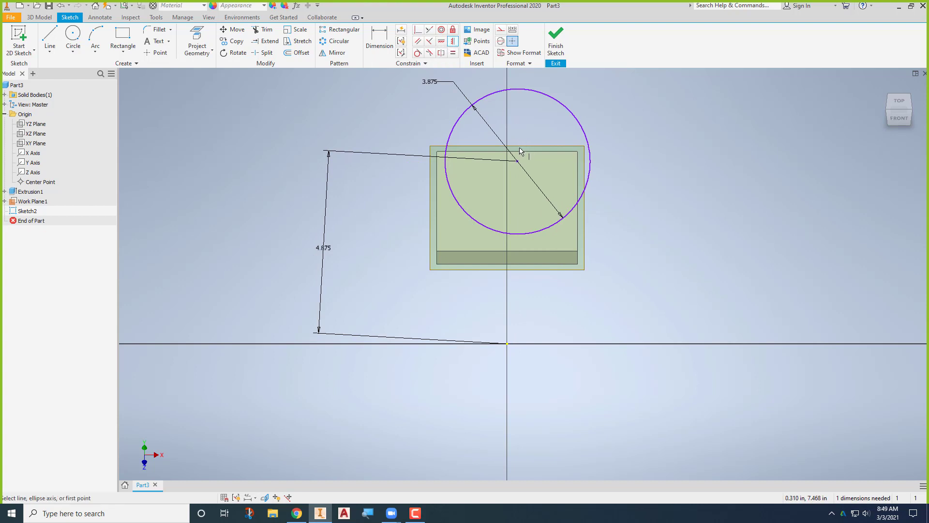
click(519, 163)
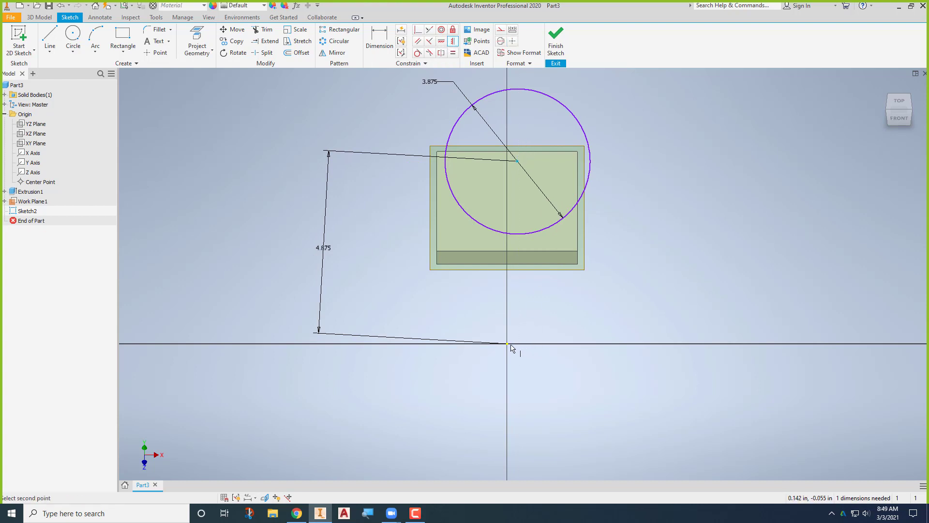
click(507, 343)
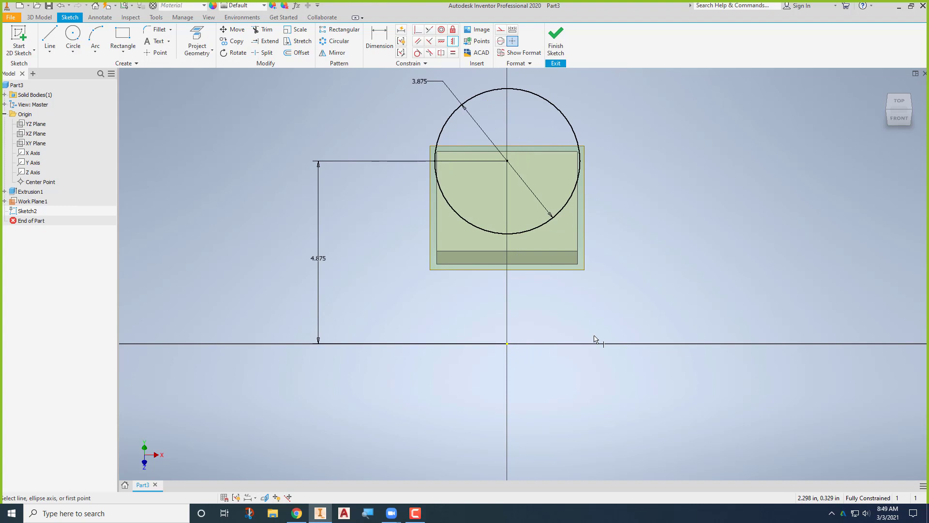
key(F6)
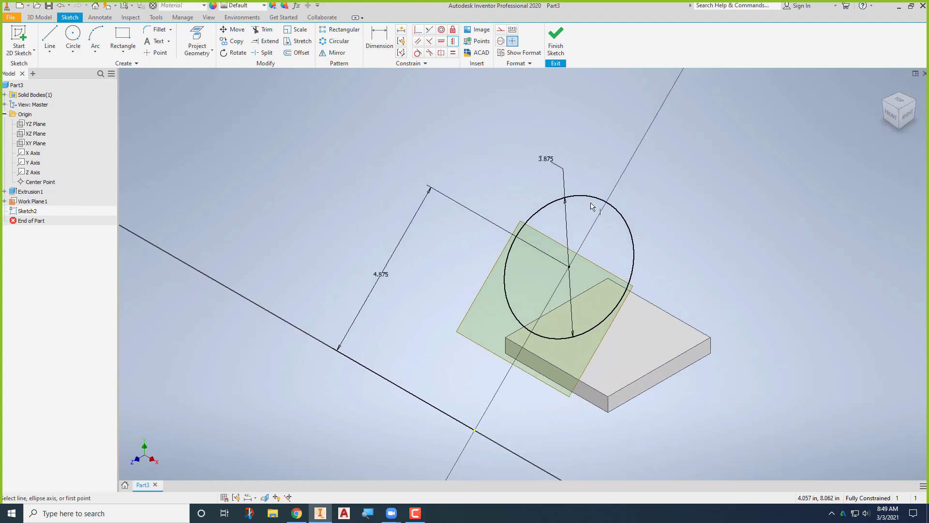
middle_drag(494, 235, 475, 227)
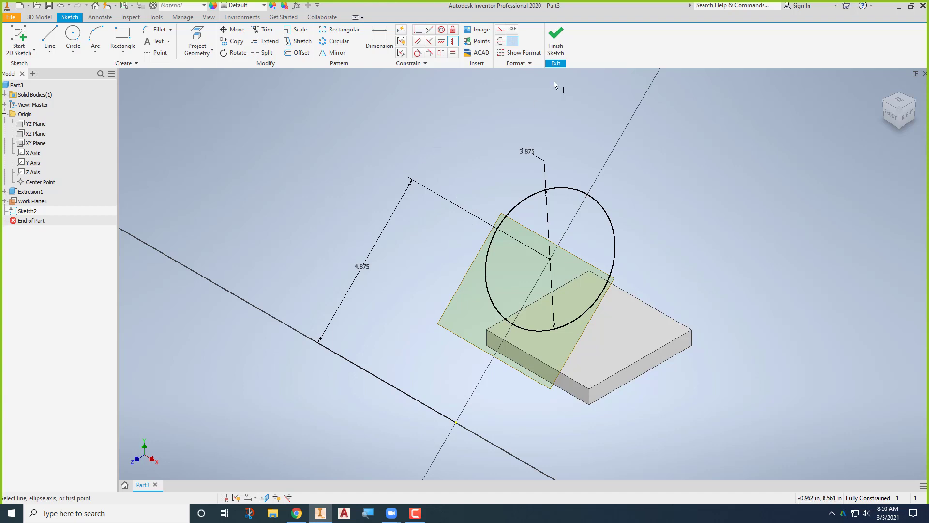
click(558, 48)
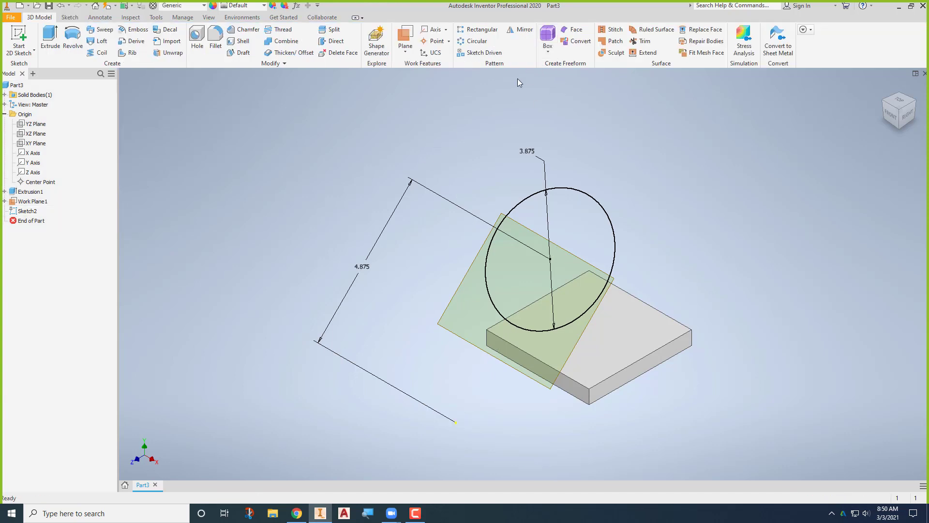
Extrude the circle 0.5 in to form the elbow's angled round flange
click(50, 40)
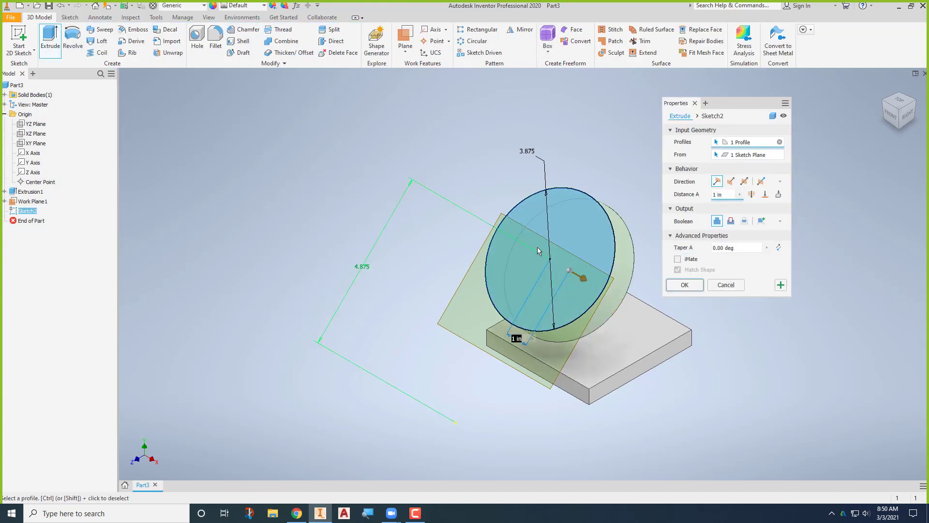
double_click(732, 194)
key(BackSpace)
text(.5)
click(697, 285)
Hide the angled work plane used for the round flange
shift+middle_drag(701, 380, 671, 379)
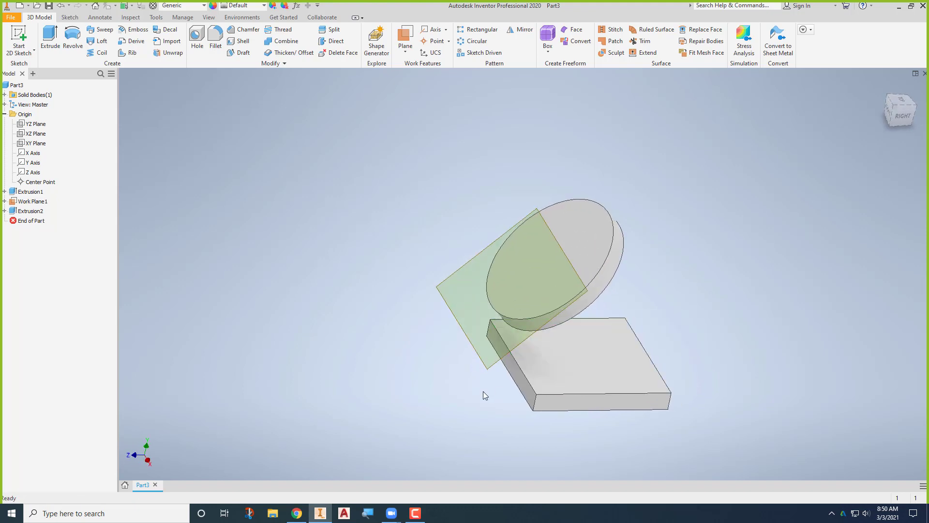
right_click(466, 331)
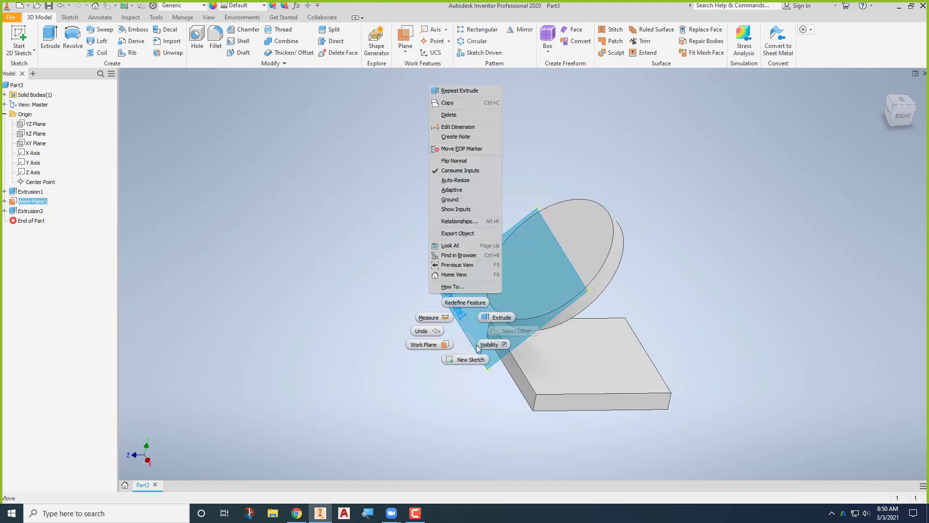
click(485, 345)
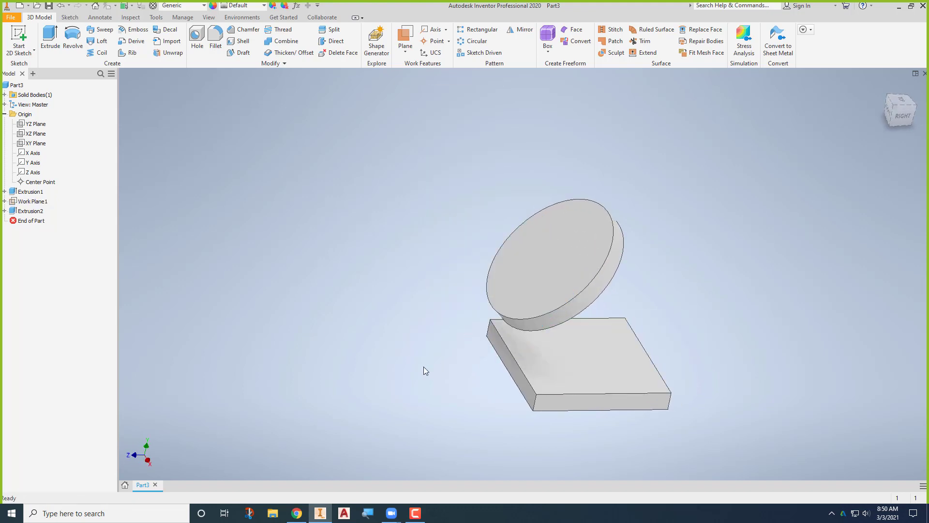
shift+middle_drag(409, 376, 445, 336)
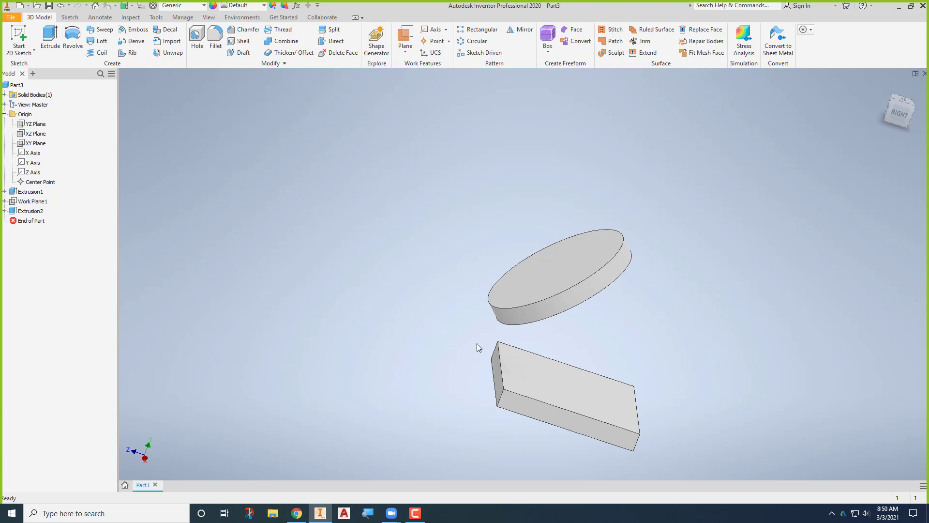
Consult the elbow drawing, then start a sketch on the YZ plane with the graphics sliced at the sketch plane
key(alt+Tab)
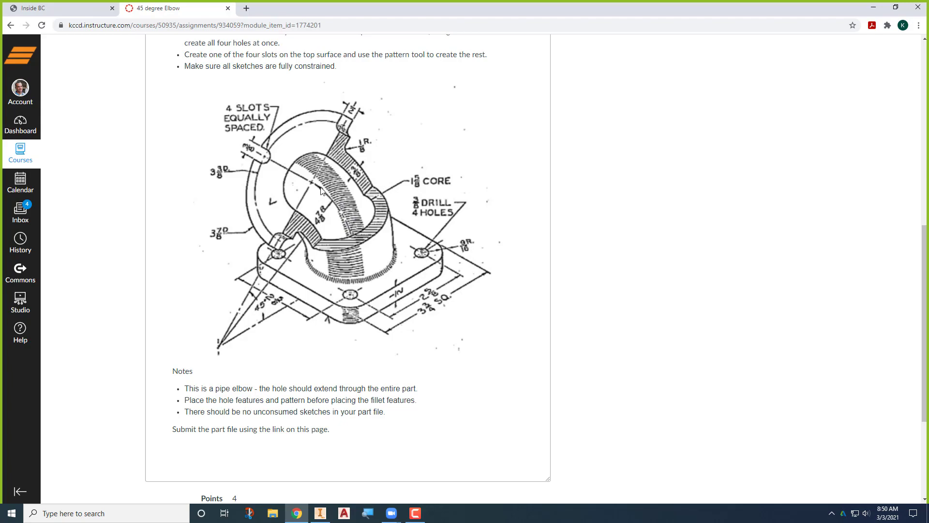
key(alt+Tab)
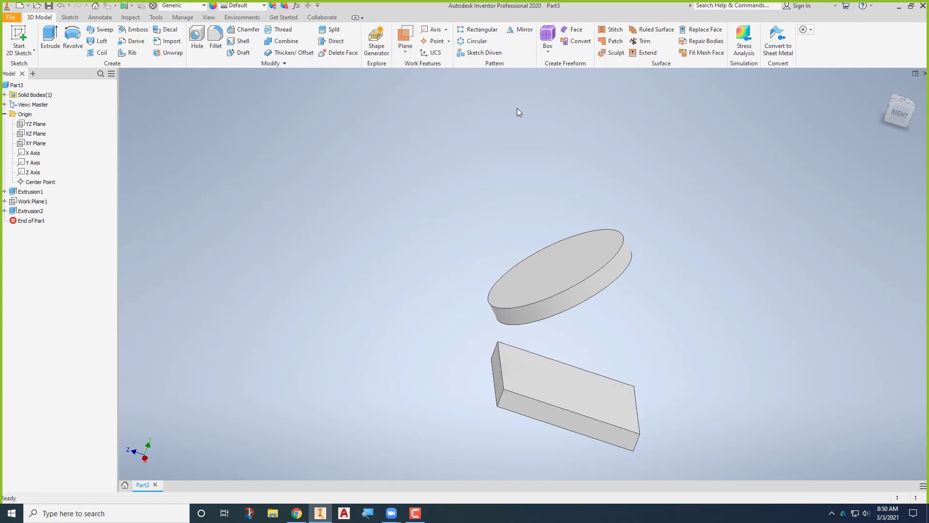
key(F6)
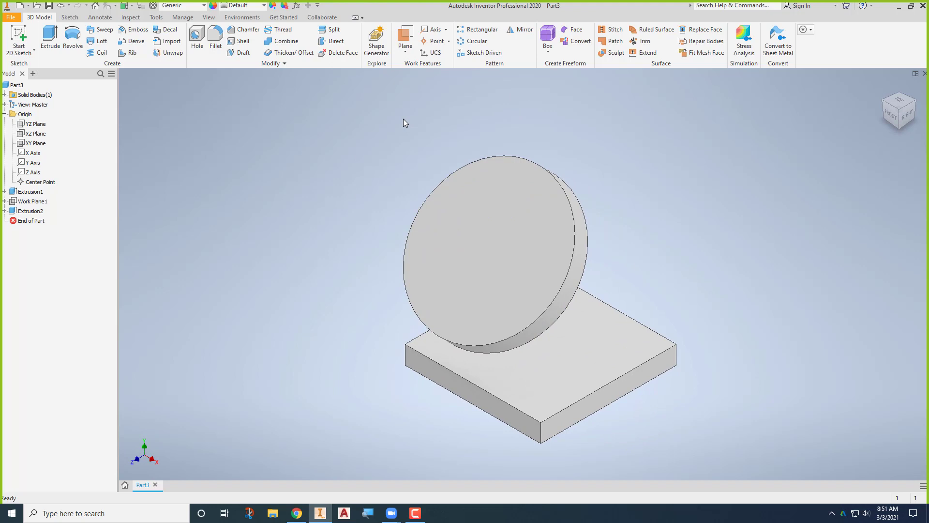
right_click(365, 175)
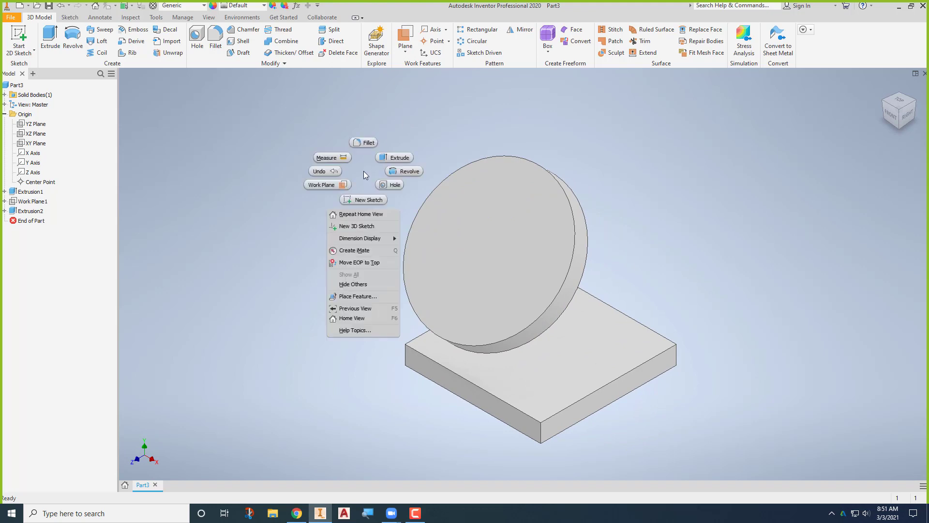
click(364, 199)
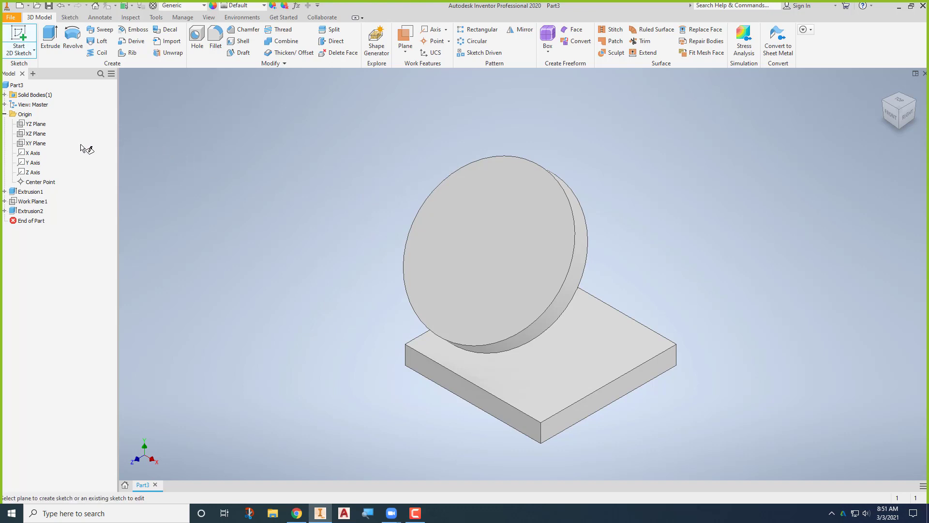
click(39, 125)
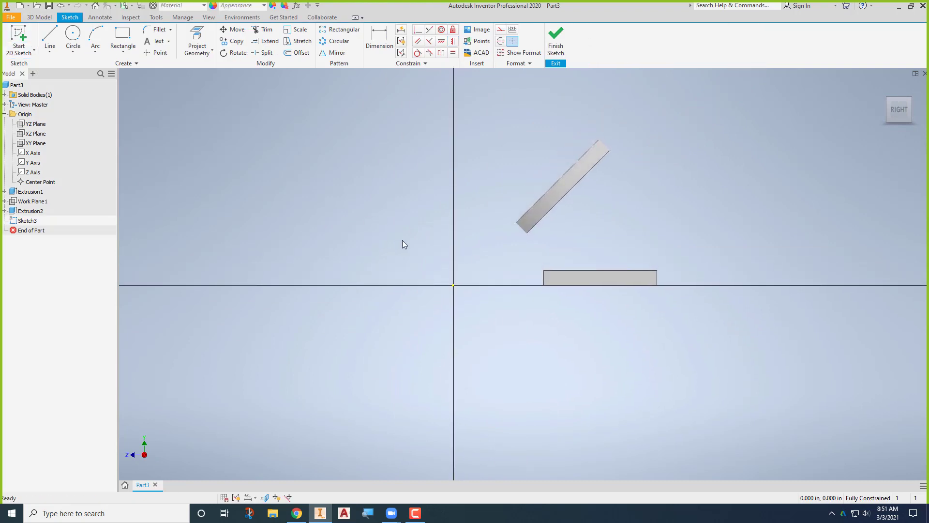
key(F7)
scroll(612, 225, down, 3)
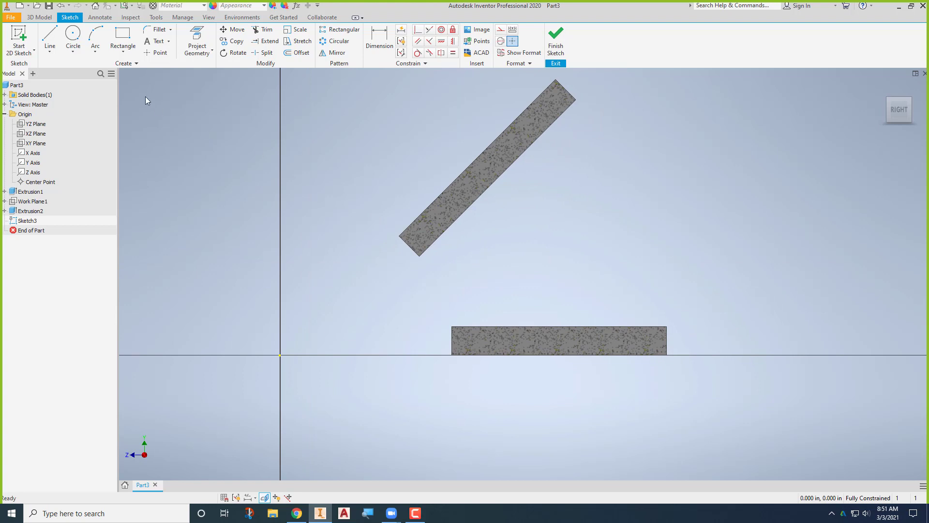
Project the flange's outer face edge and the base plate's bottom edge into the sketch as construction lines
click(500, 30)
click(493, 144)
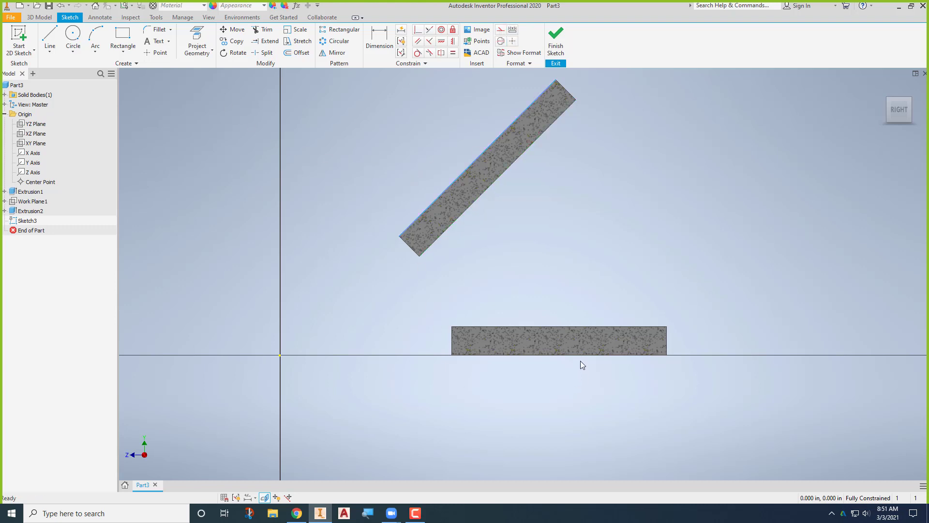
click(197, 42)
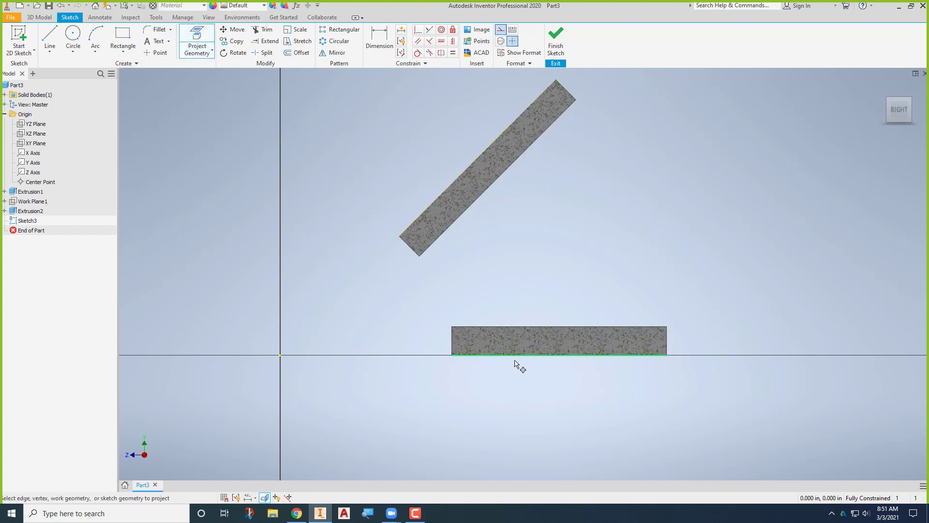
key(Escape)
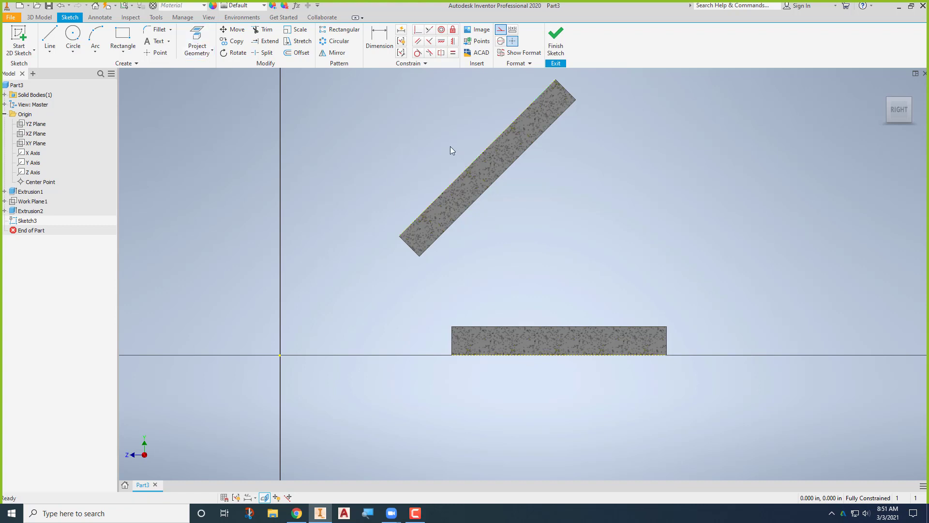
click(501, 30)
Draw a circle of about 9.7 in diameter centered on the origin and trim it to the arc between the two projected edges
click(73, 38)
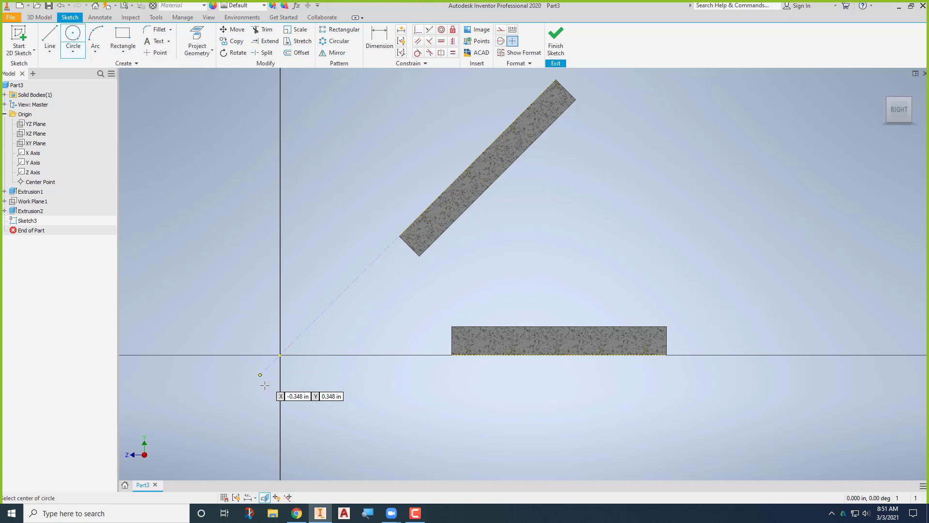
click(280, 355)
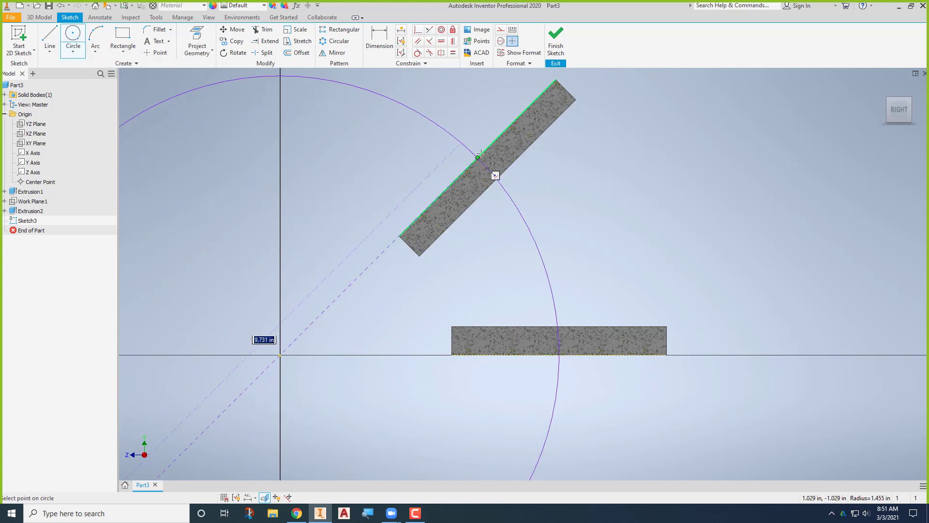
click(497, 176)
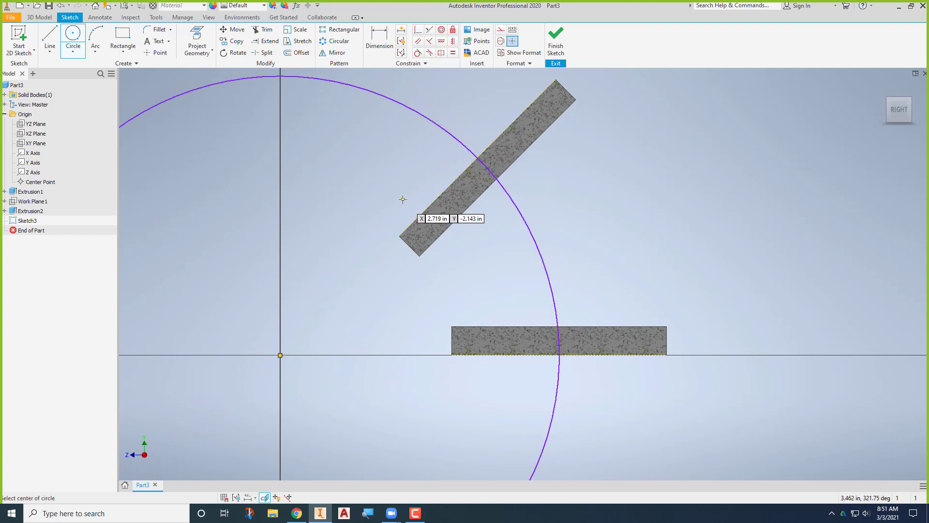
key(x)
click(445, 130)
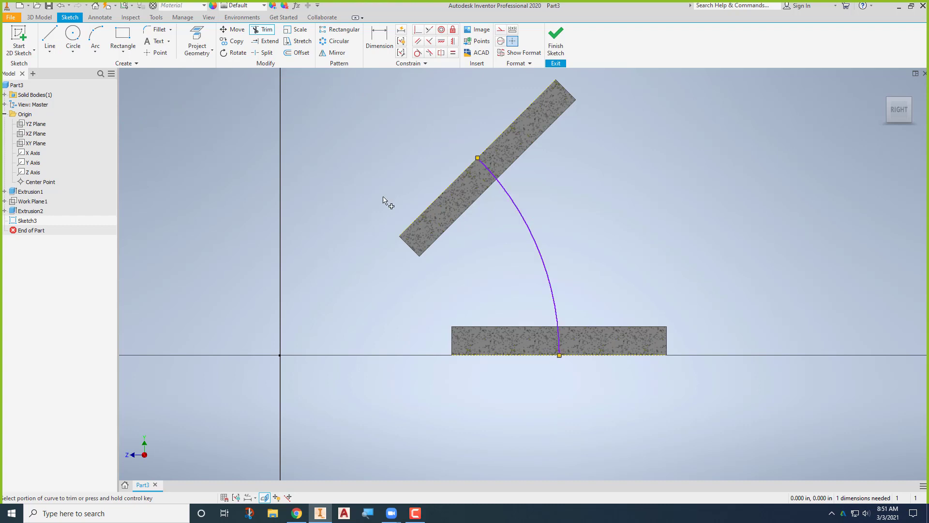
key(Escape)
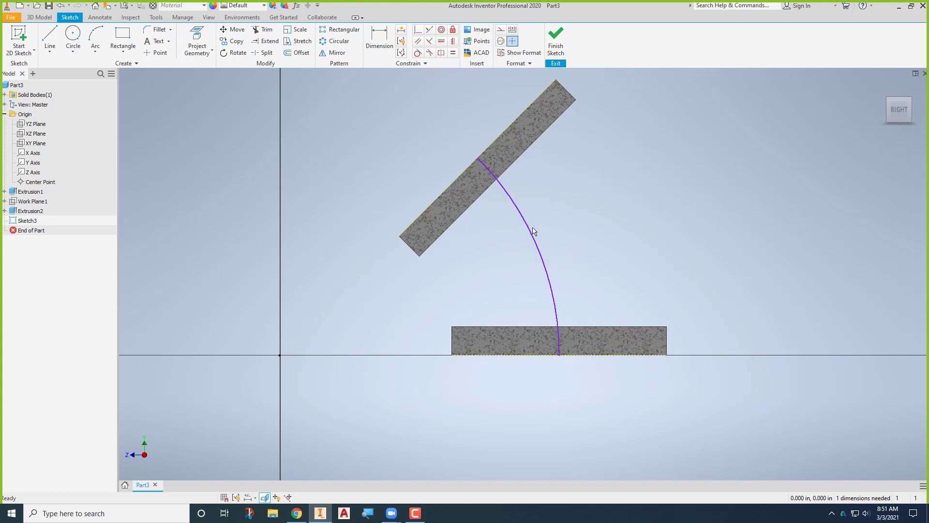
Constrain the arc's upper endpoint coincident with the midpoint of the projected flange edge and finish the path sketch
mouse_move(534, 231)
mouse_down()
mouse_move(547, 234)
mouse_move(531, 245)
mouse_move(543, 231)
mouse_up()
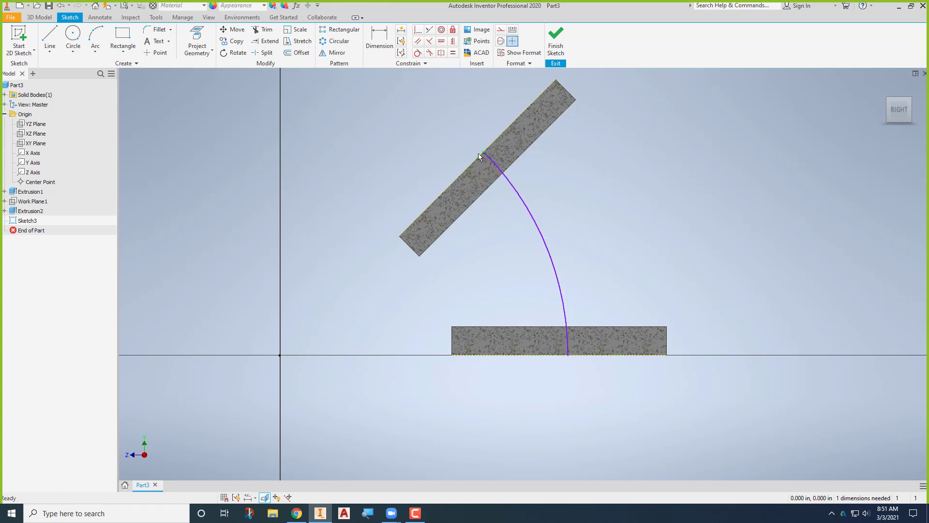
click(419, 30)
click(483, 151)
click(478, 157)
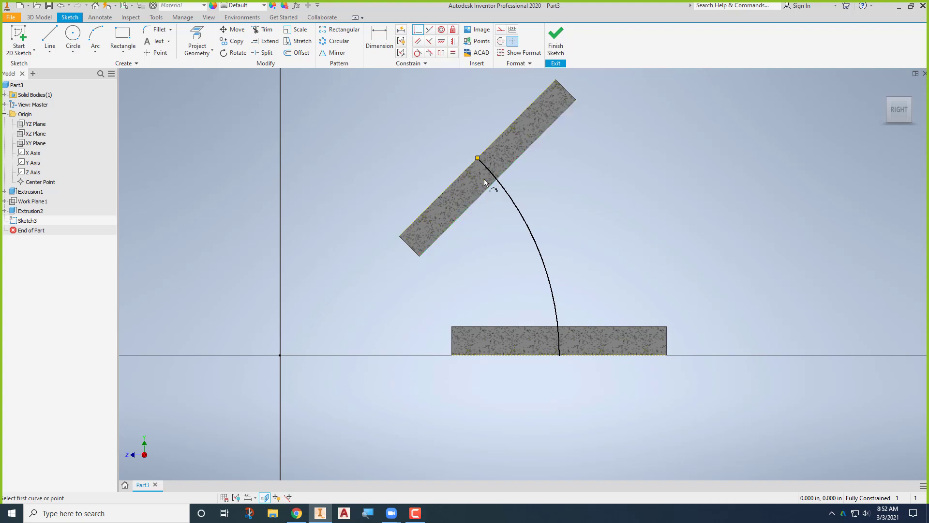
key(Escape)
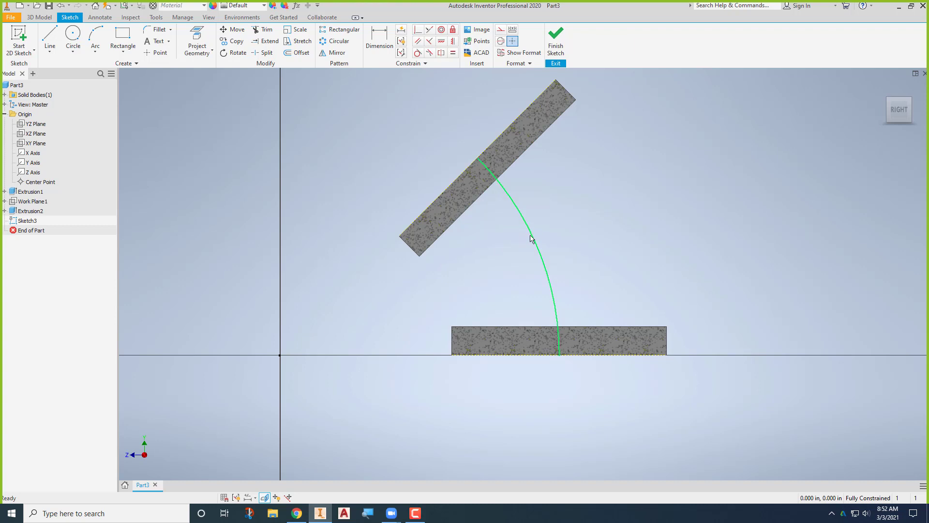
click(555, 39)
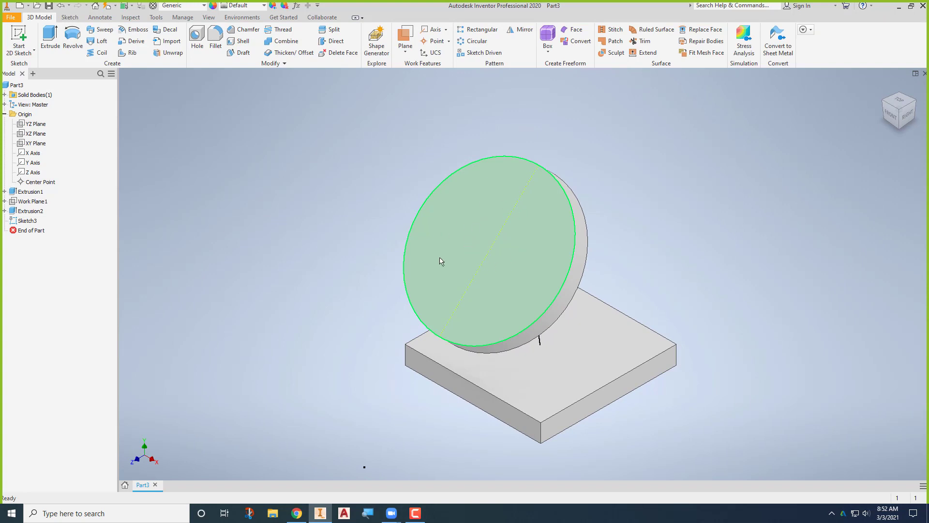
Sketch two concentric circles at the center of the flange's outer face, the inner one about 1.5 in in diameter
right_click(309, 176)
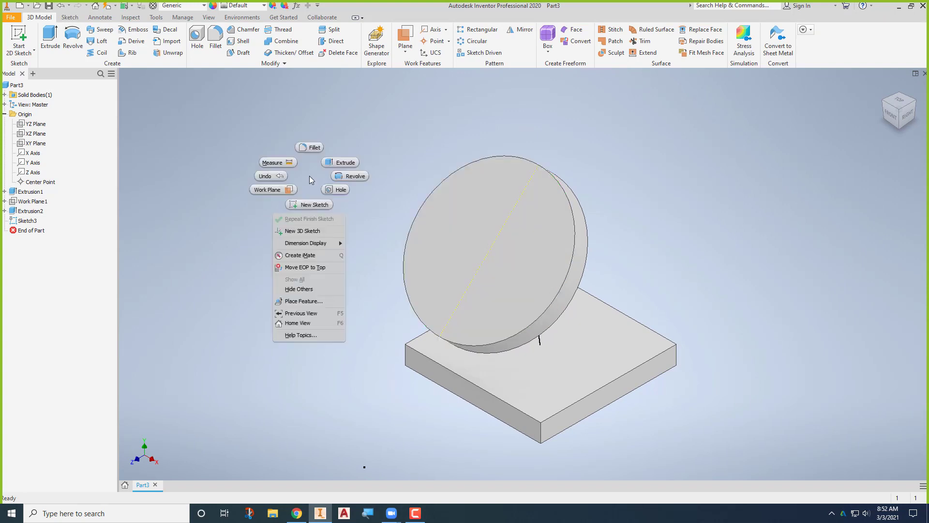
click(308, 204)
click(450, 224)
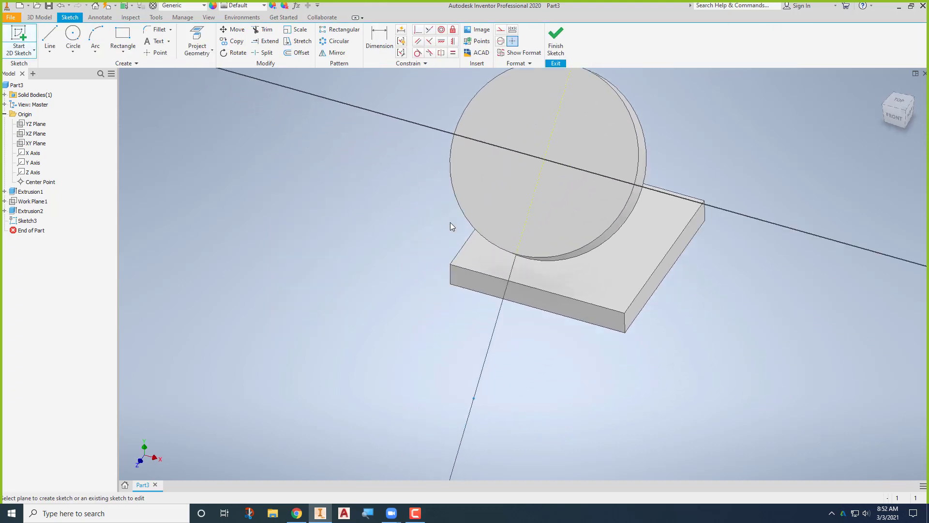
middle_drag(455, 222, 446, 389)
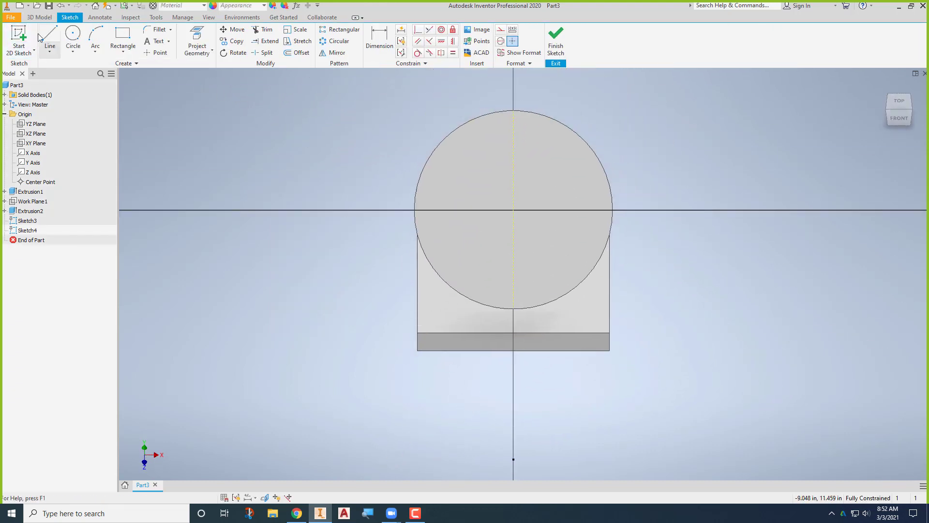
click(73, 35)
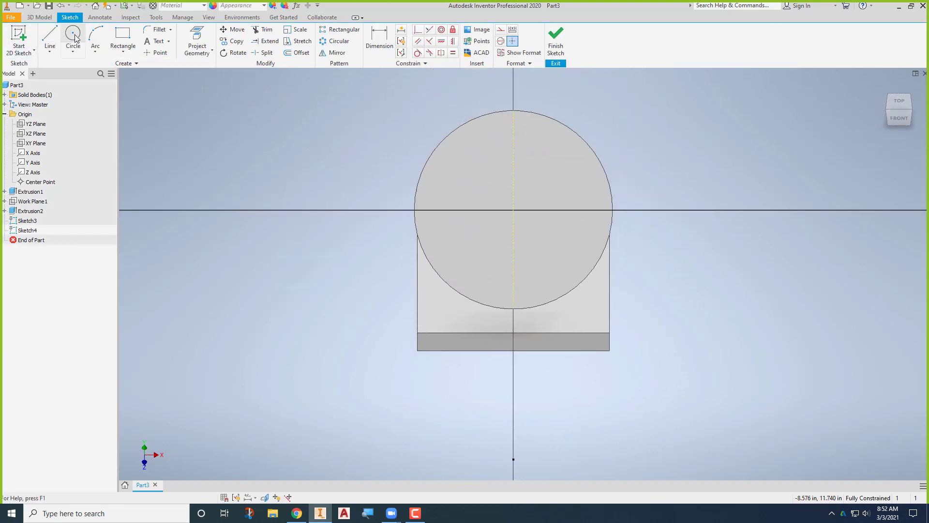
click(513, 210)
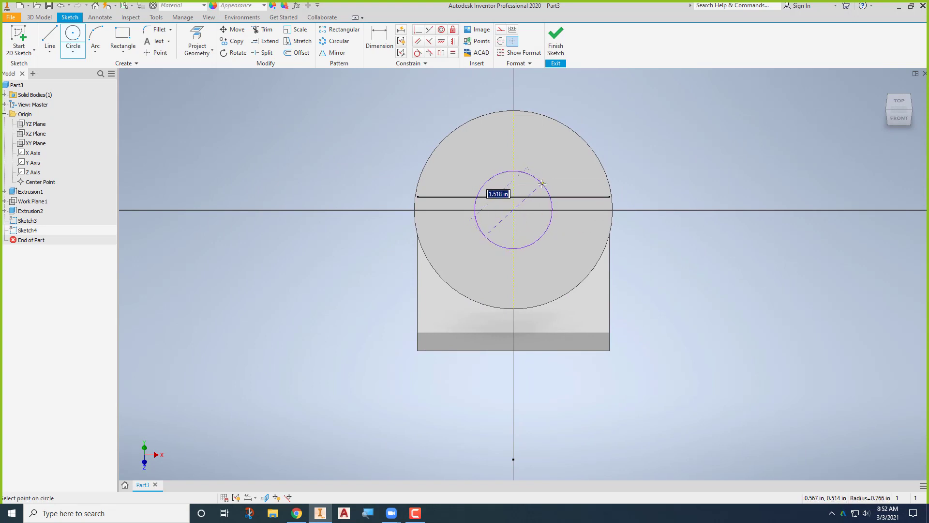
click(542, 184)
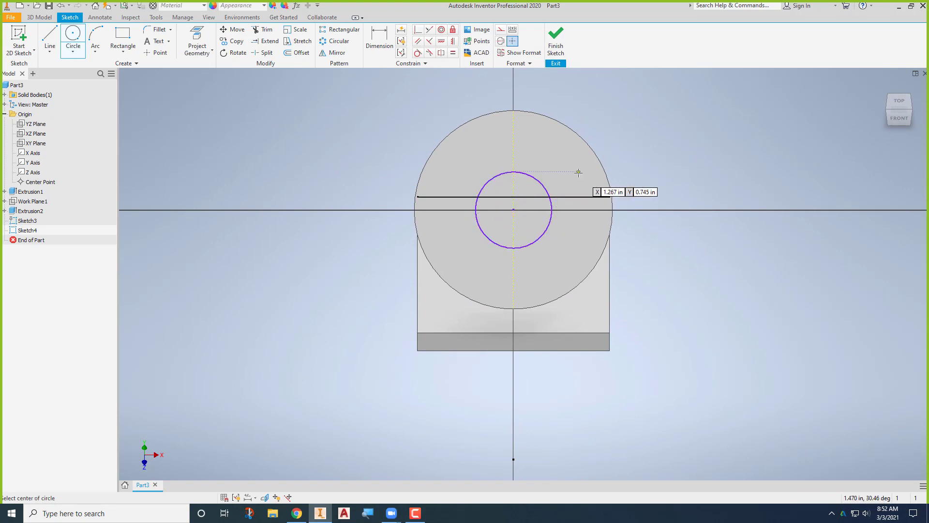
click(514, 210)
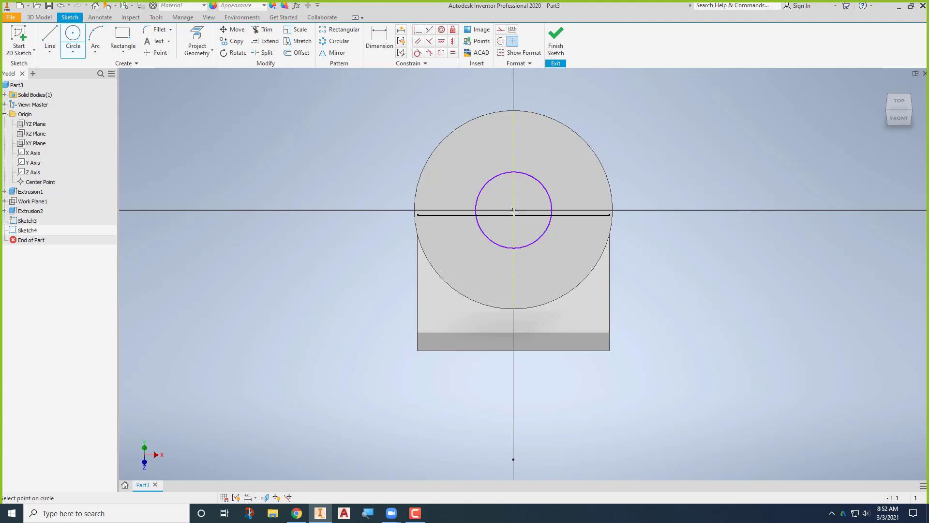
click(560, 170)
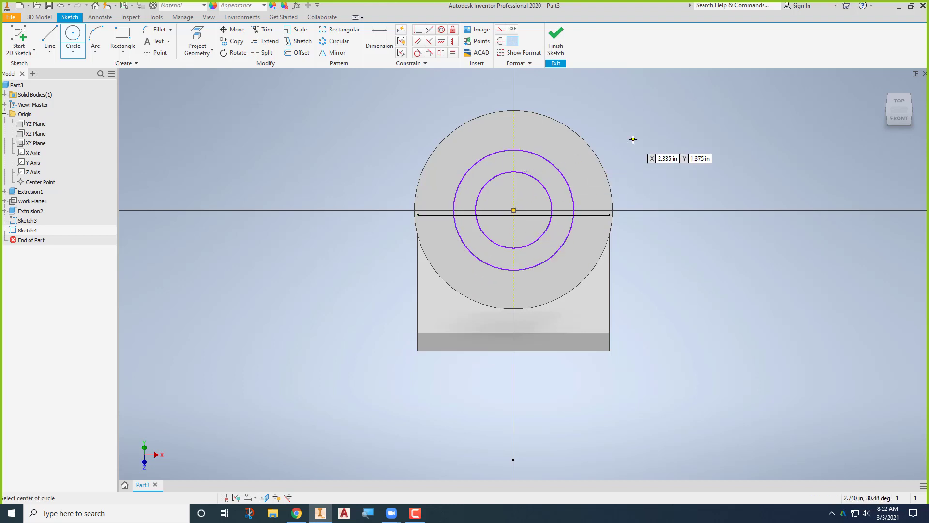
key(Escape)
Check the core diameter on the assignment drawing in the browser, then return to Inventor and dimension the inner circle's diameter to 1.625 in
key(alt+Tab)
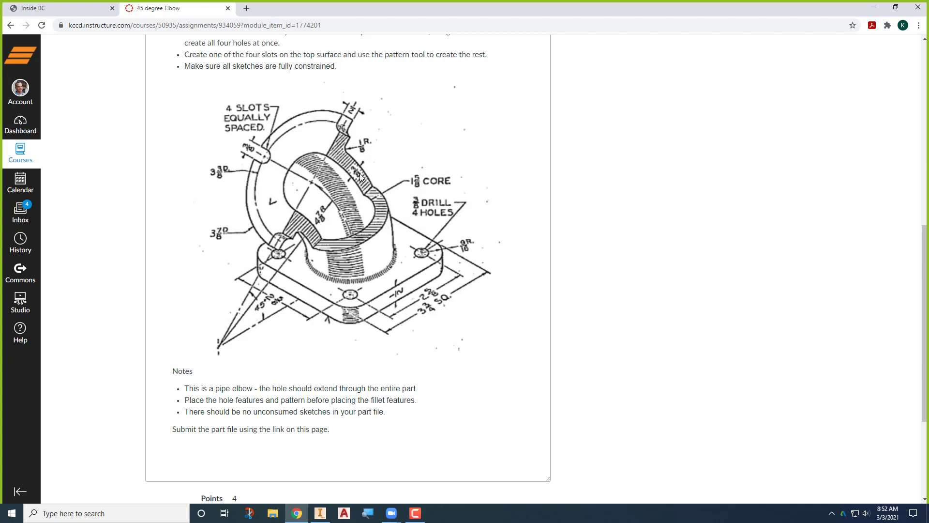
key(alt+Tab)
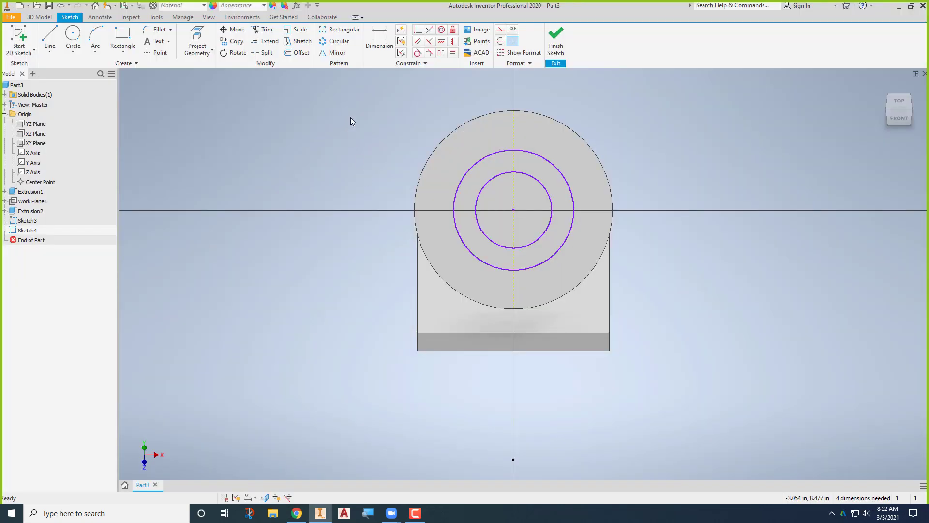
click(382, 44)
click(539, 182)
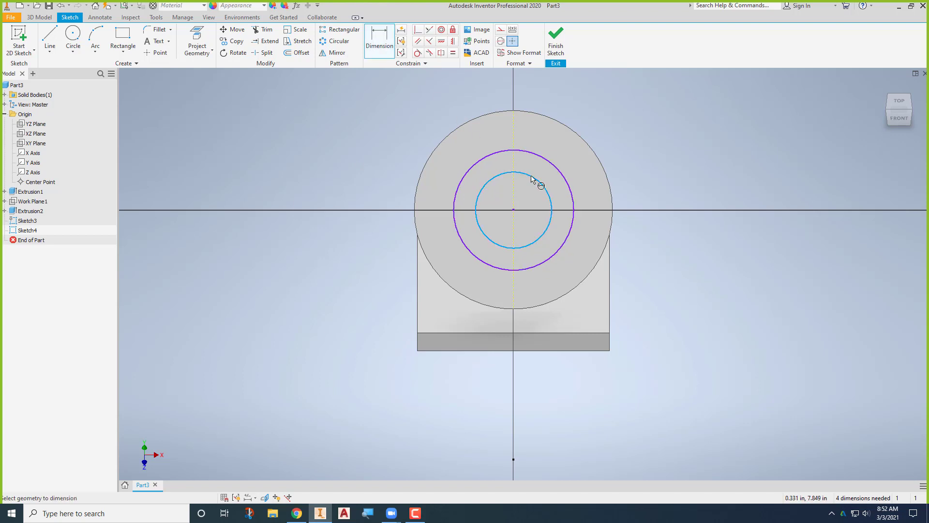
click(612, 136)
text(1.)
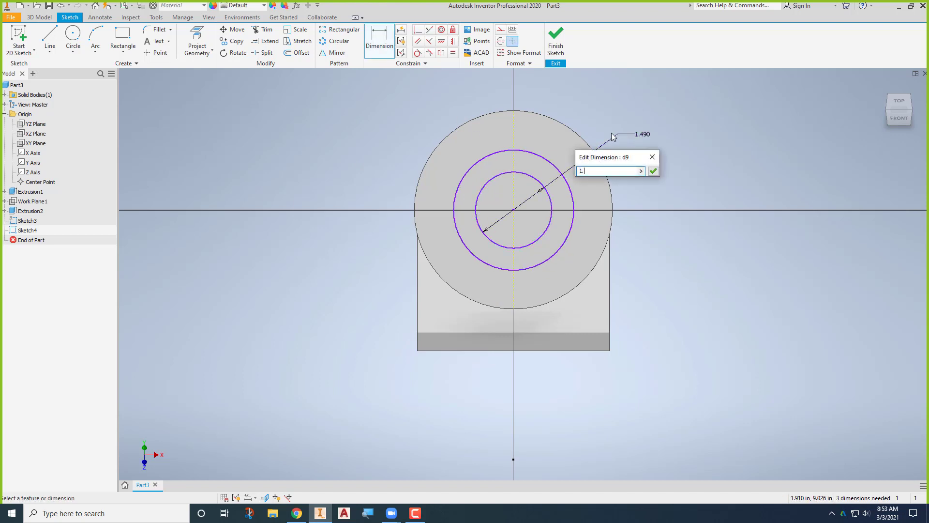
text(625)
key(Return)
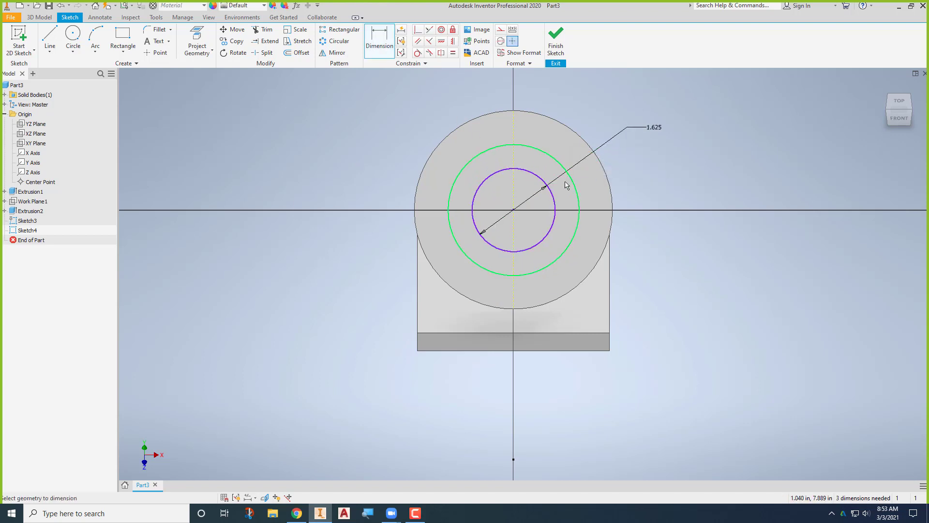
Dimension the radial gap between the inner and outer circles to .375 in
click(554, 194)
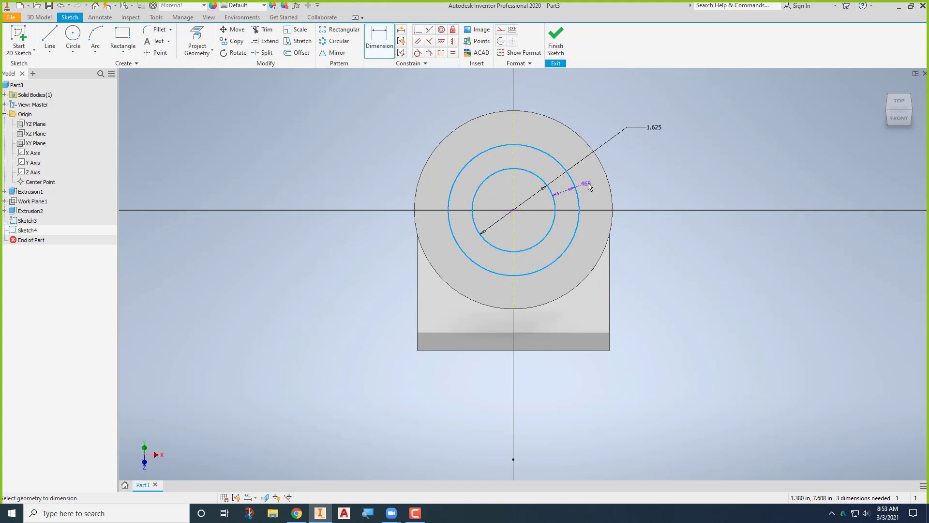
click(592, 184)
text(.3)
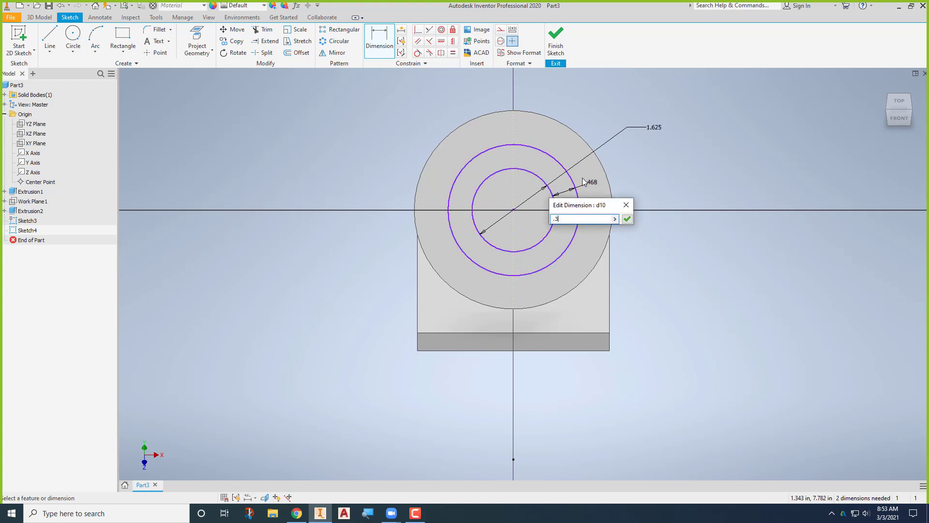
text(75)
key(Return)
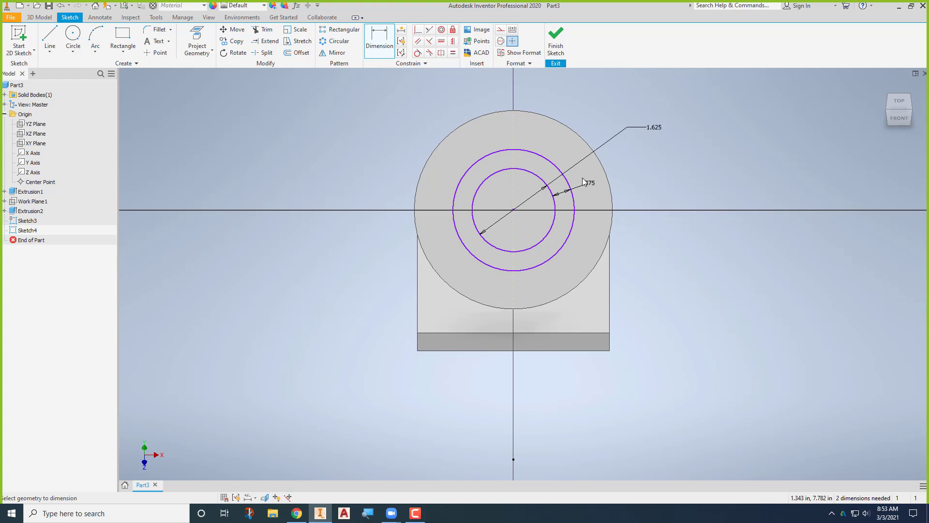
key(Escape)
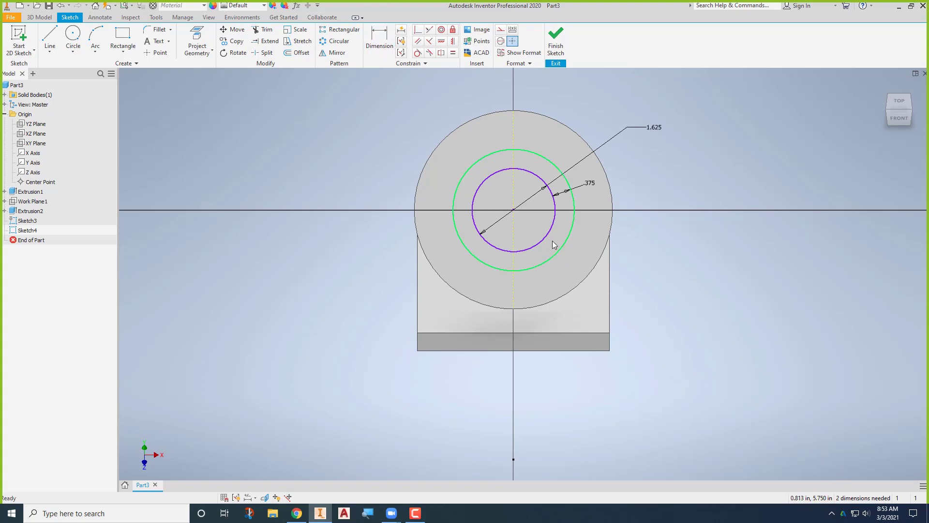
Move the concentric circles' shared center off the flange's center to test whether it is constrained
drag(514, 211, 524, 196)
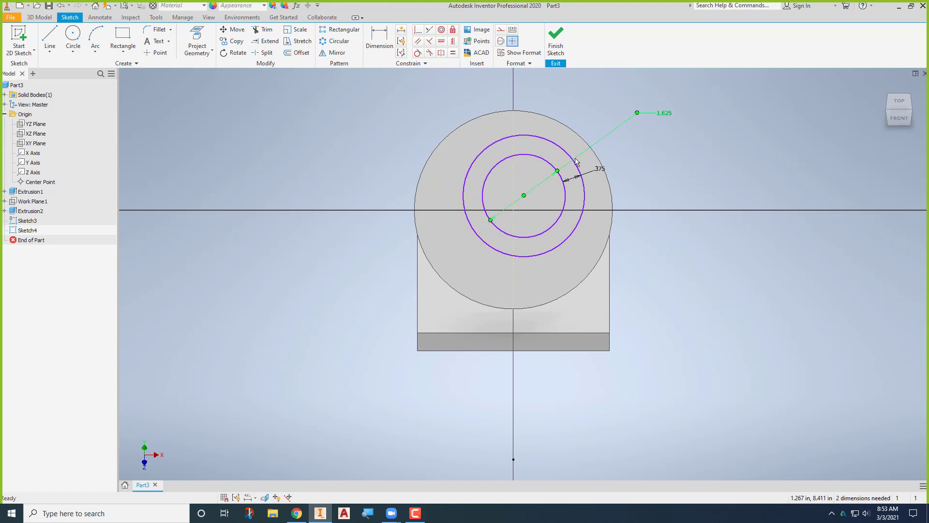